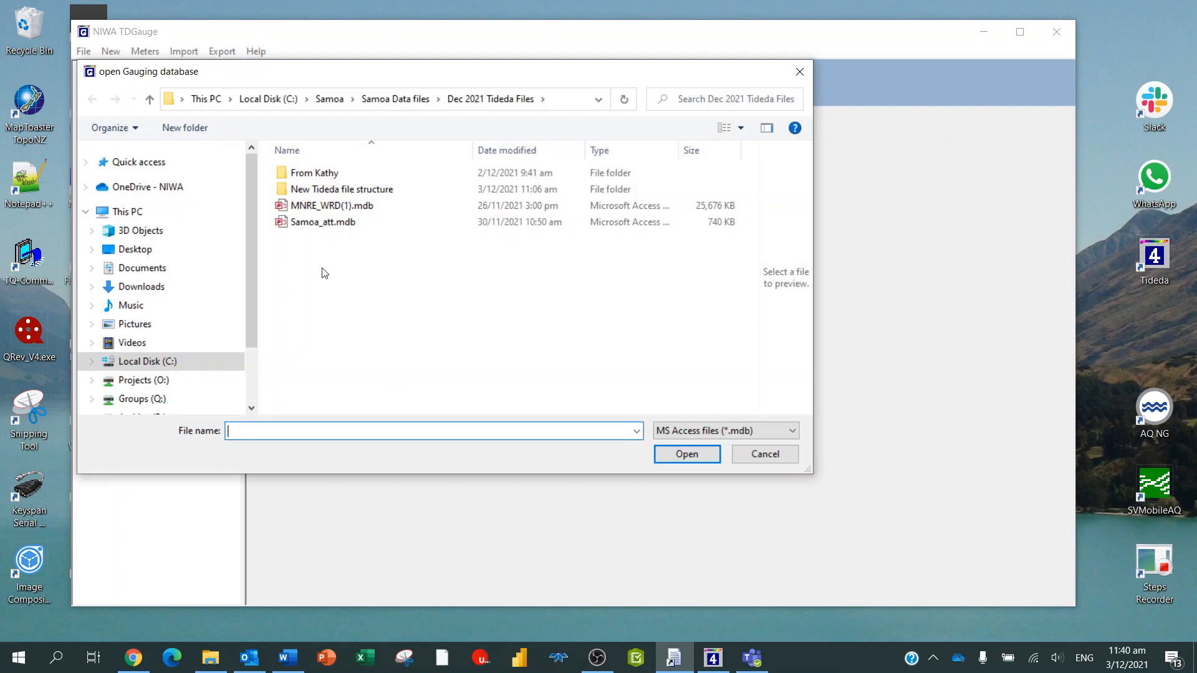
Step: Open the MNRE_WRD(1).mdb gauging database and expand its Upolu site group
{"action": "left_click", "coordinate": [314, 211]}
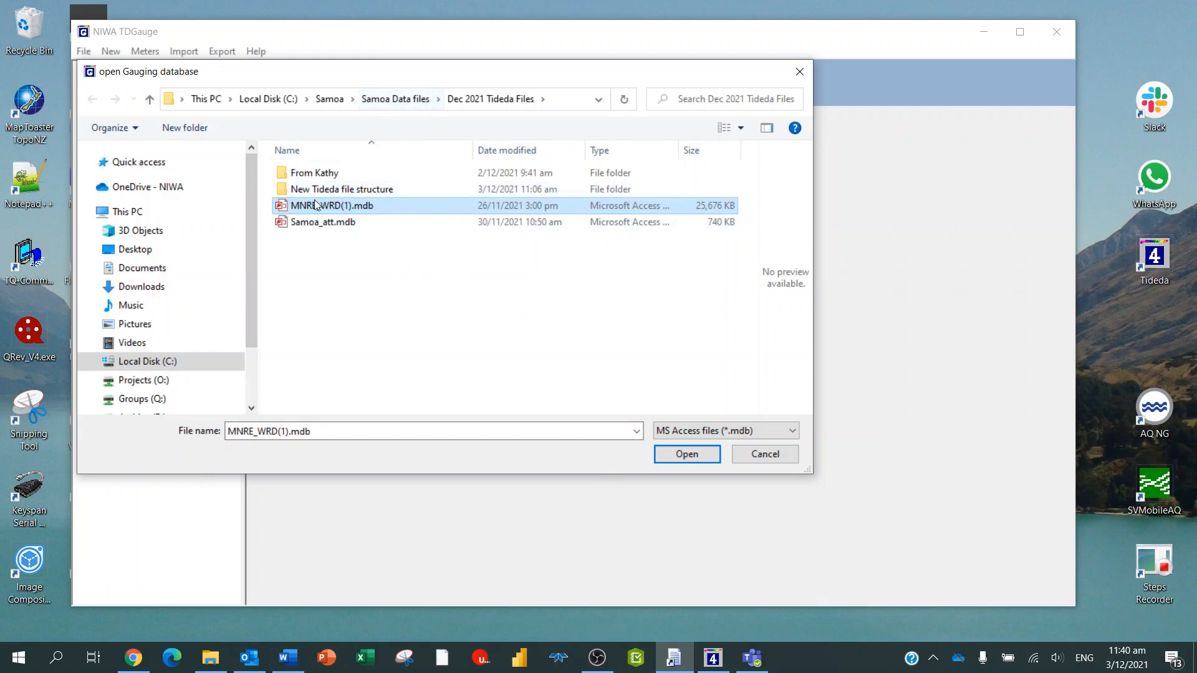
{"action": "left_click", "coordinate": [682, 454]}
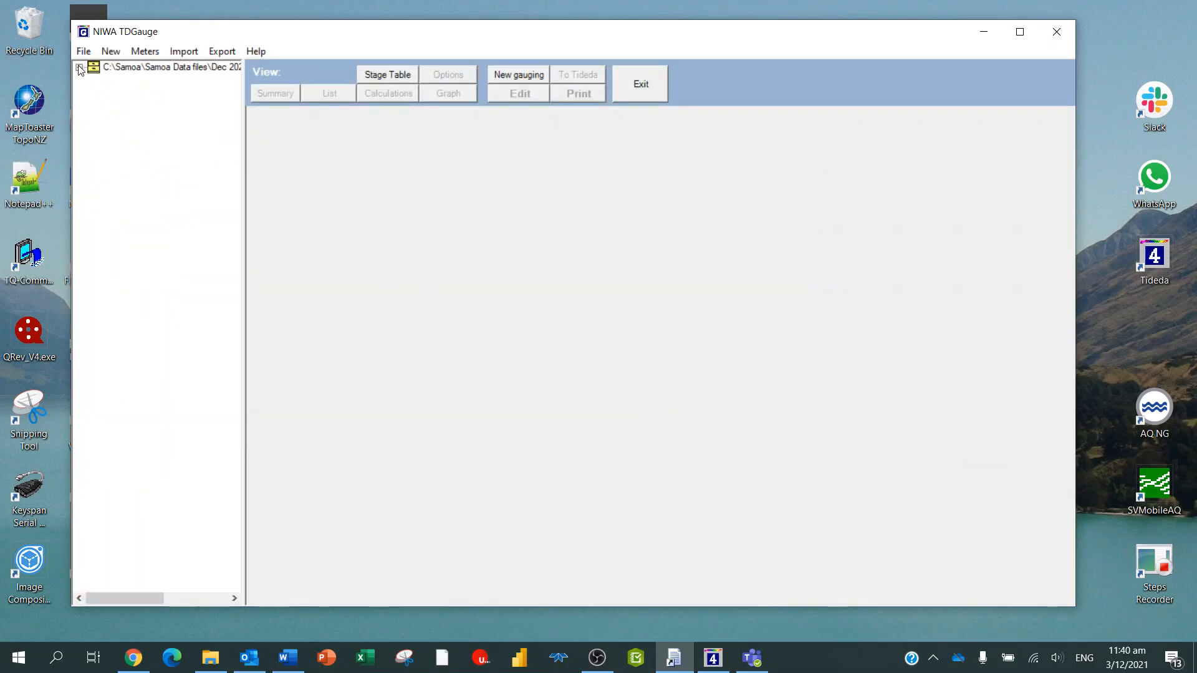
{"action": "left_click", "coordinate": [79, 67]}
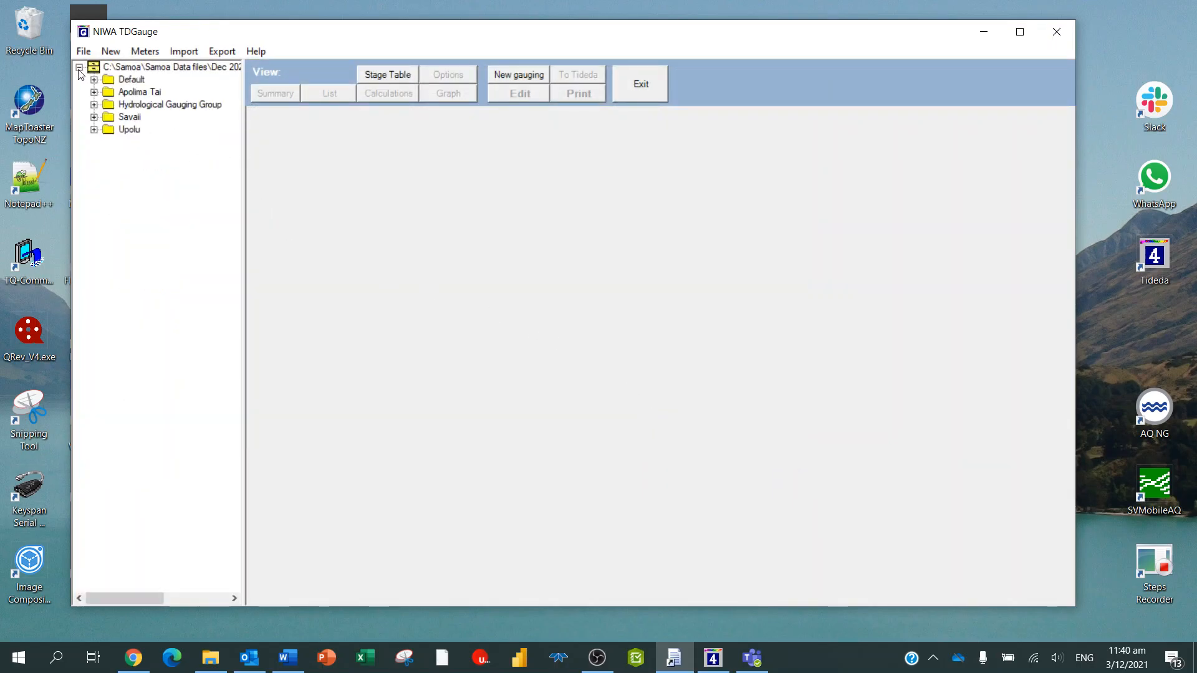
{"action": "left_click", "coordinate": [94, 129]}
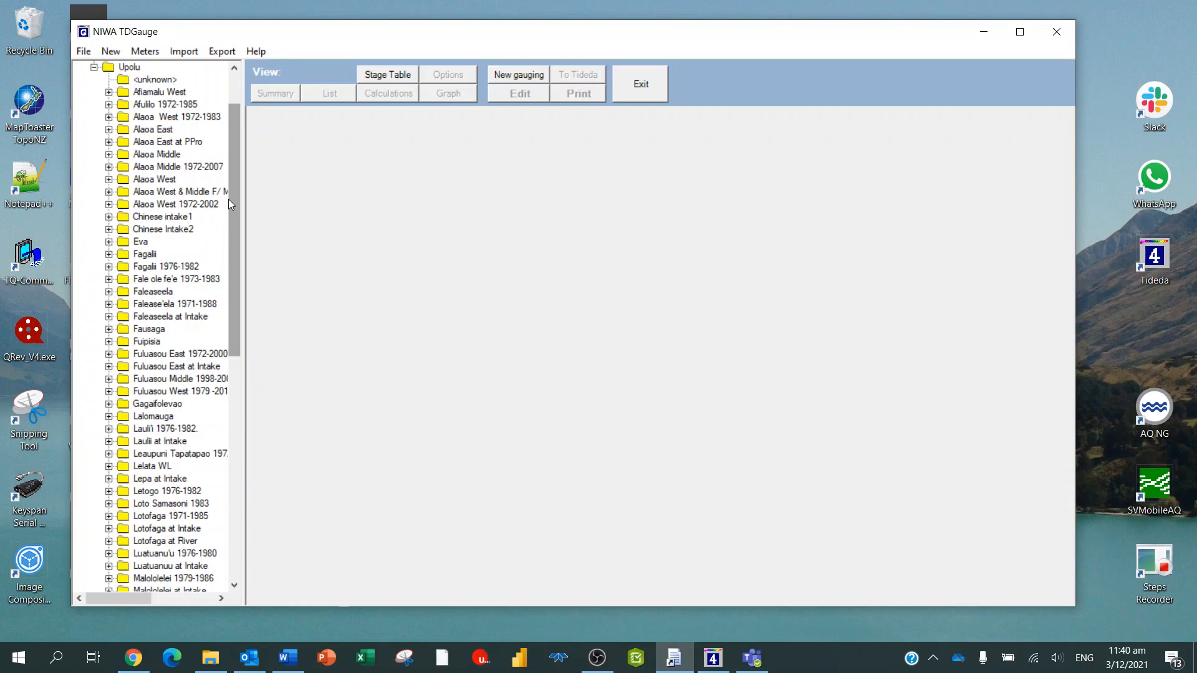
Step: Select the 25-Feb-2014 11:50 gauging under Fuluasou East at Intake and view its calculations and graph
{"action": "left_click", "coordinate": [110, 366]}
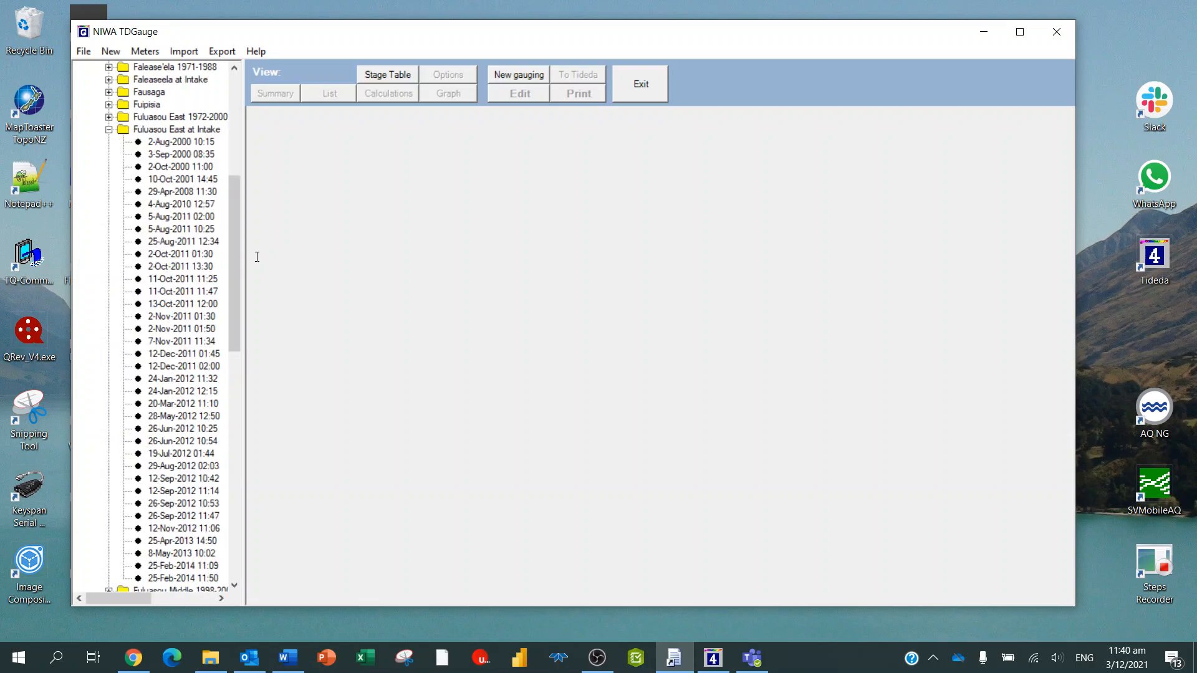
{"action": "left_click_drag", "start_coordinate": [233, 234], "coordinate": [241, 337]}
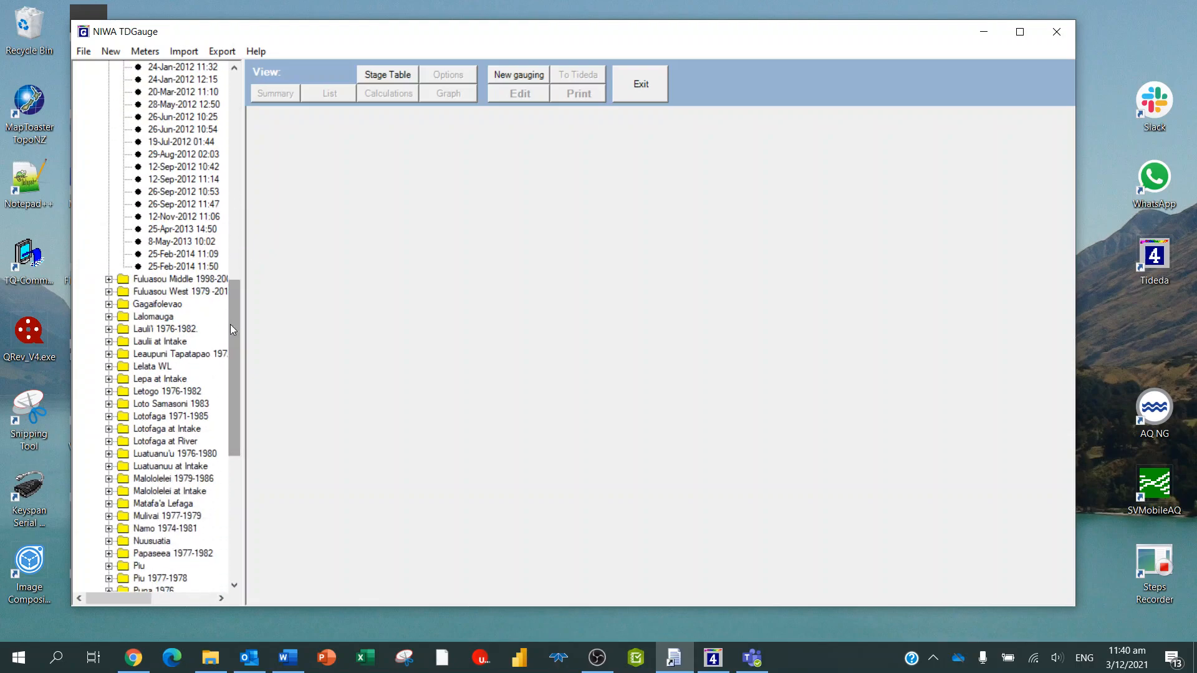
{"action": "left_click", "coordinate": [175, 266]}
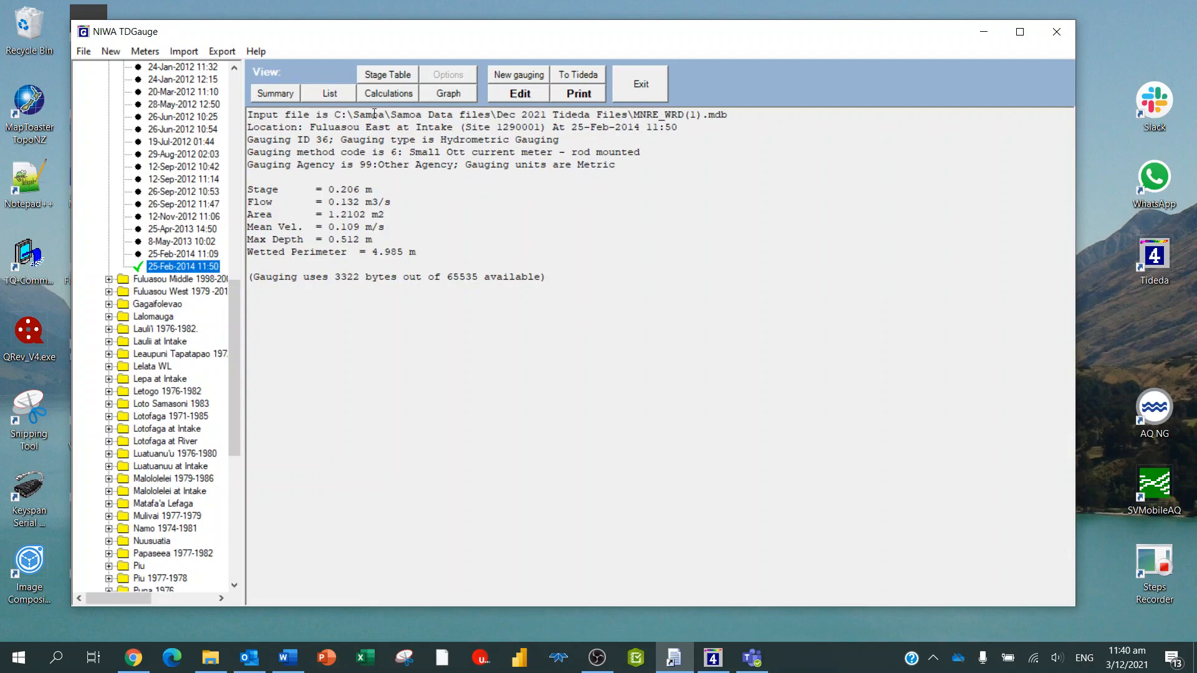
{"action": "left_click", "coordinate": [376, 94]}
{"action": "left_click", "coordinate": [452, 94]}
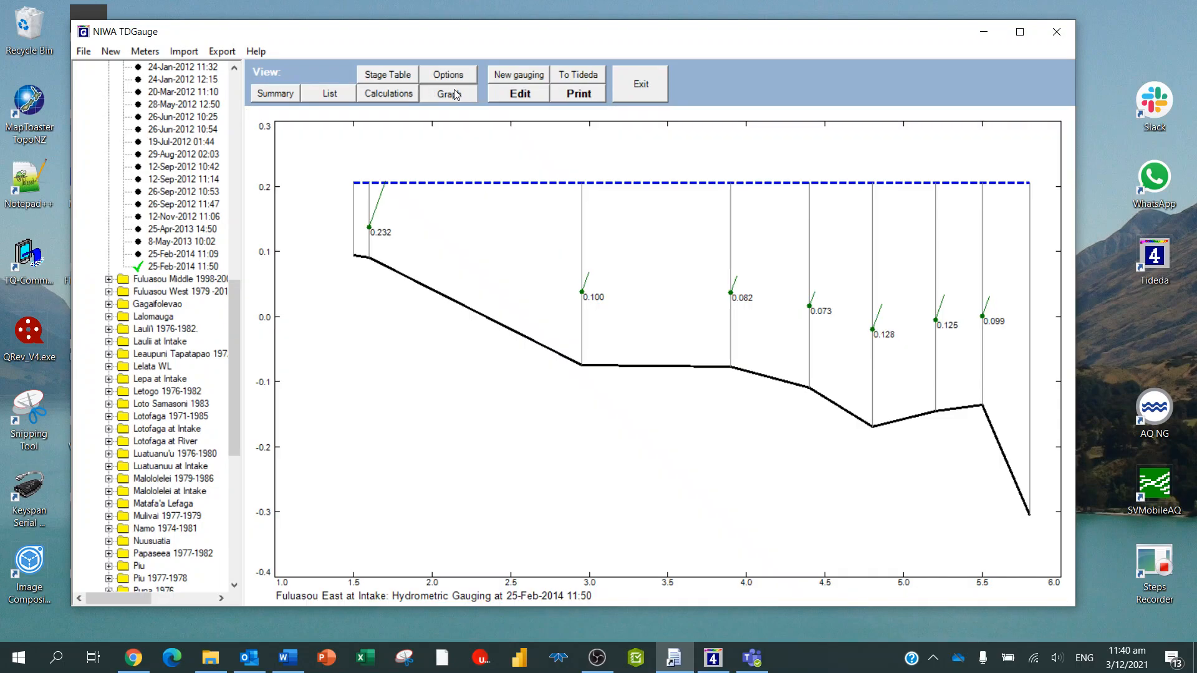
Step: Export the gauging to the Tideda list file Evan.txt with appending to the existing file turned off
{"action": "left_click", "coordinate": [575, 76]}
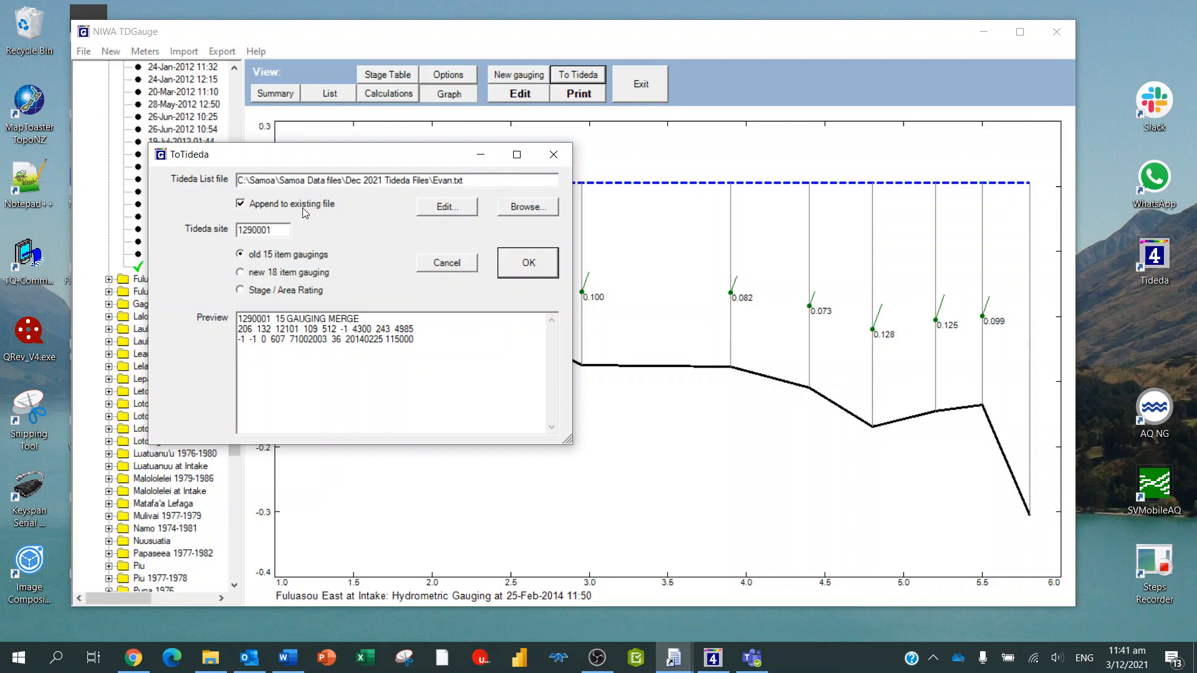
{"action": "left_click", "coordinate": [242, 205]}
{"action": "left_click", "coordinate": [529, 269]}
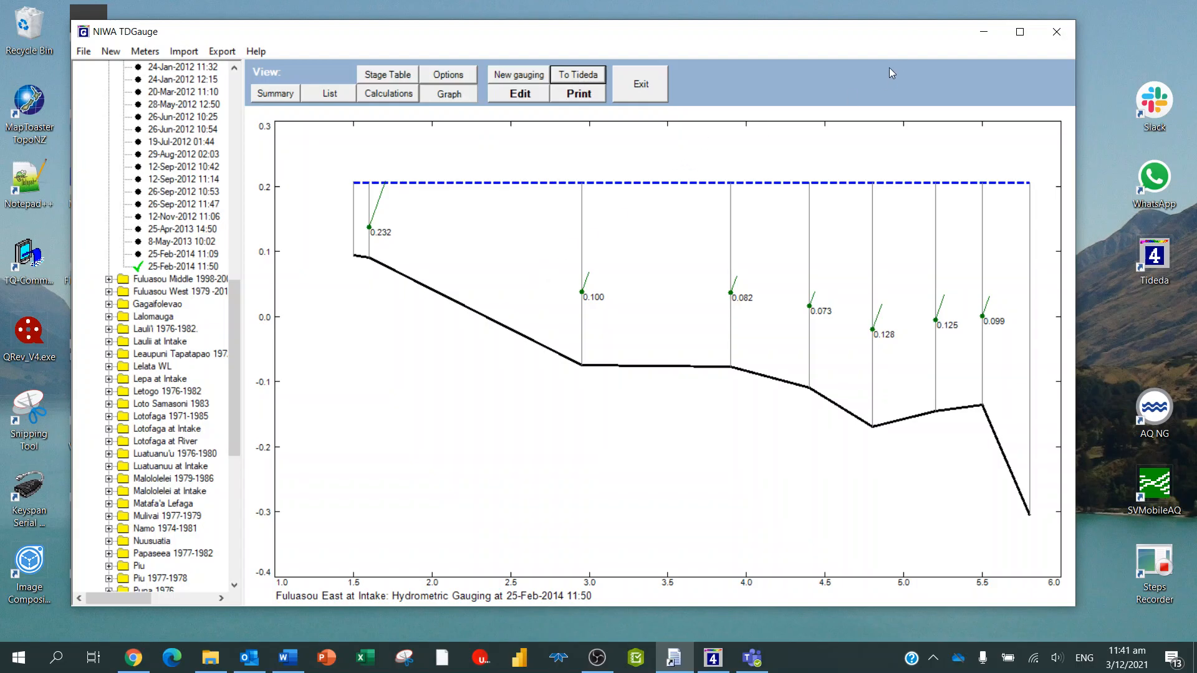
Step: Switch to Tideda and open TIDEDA_Working_Ema.MTD from the New Tideda file structure folder as the input file
{"action": "left_click", "coordinate": [984, 32]}
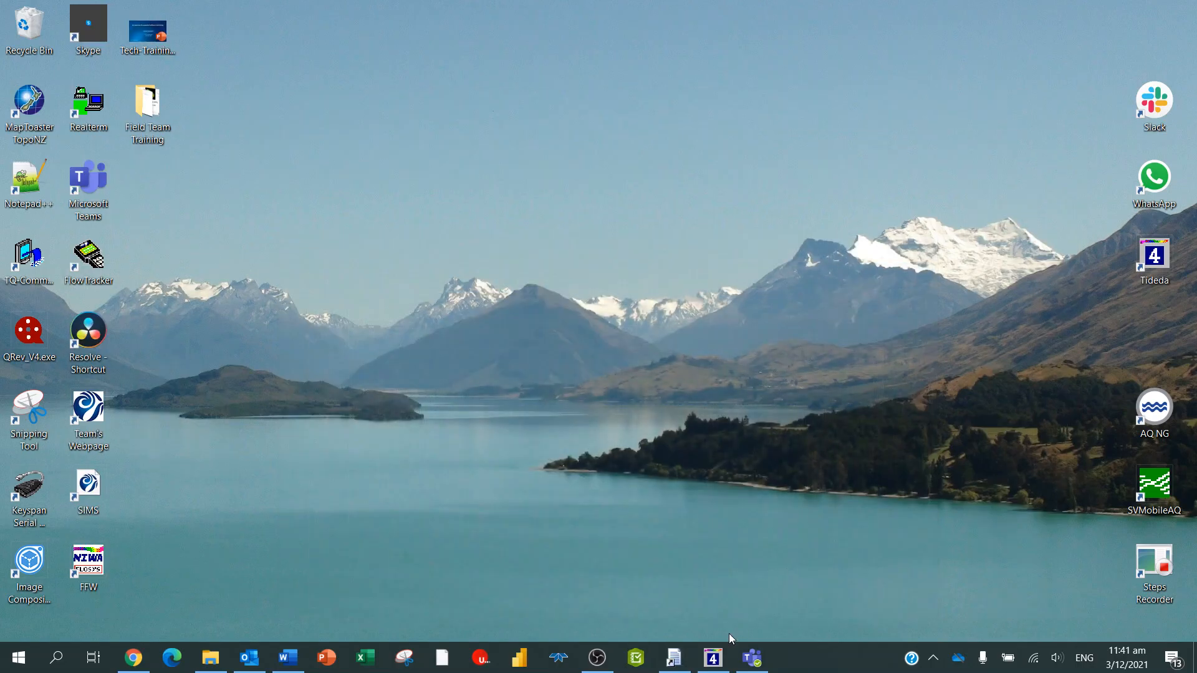
{"action": "left_click", "coordinate": [714, 658]}
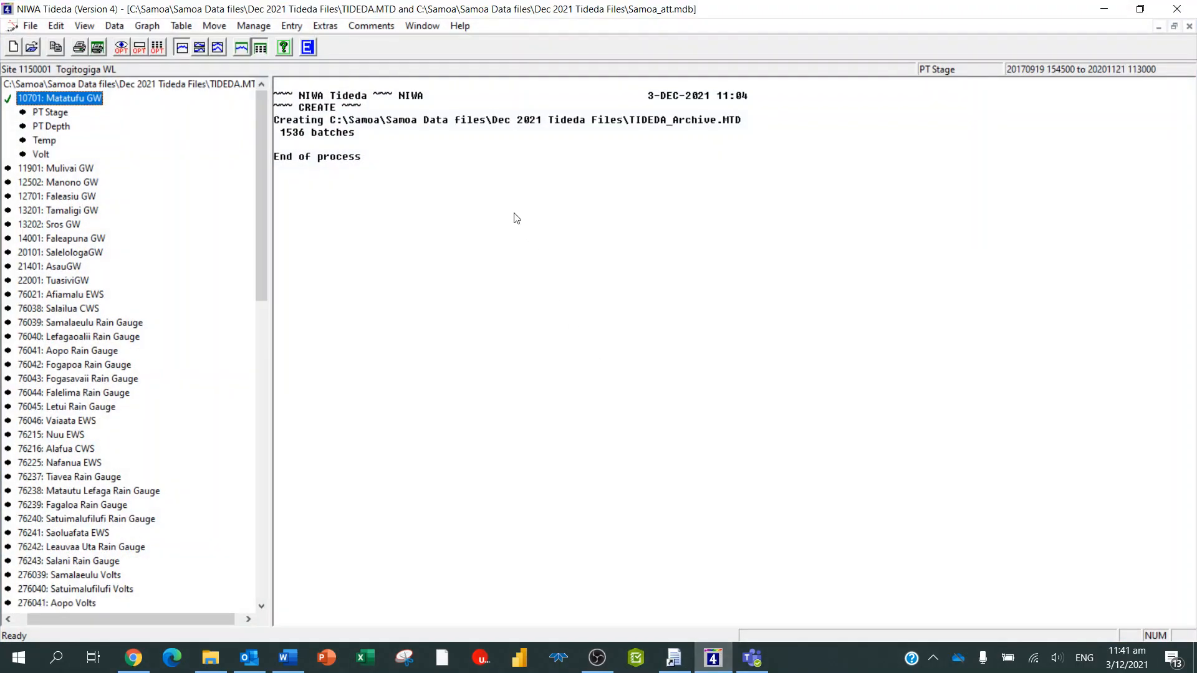
{"action": "left_click", "coordinate": [29, 27]}
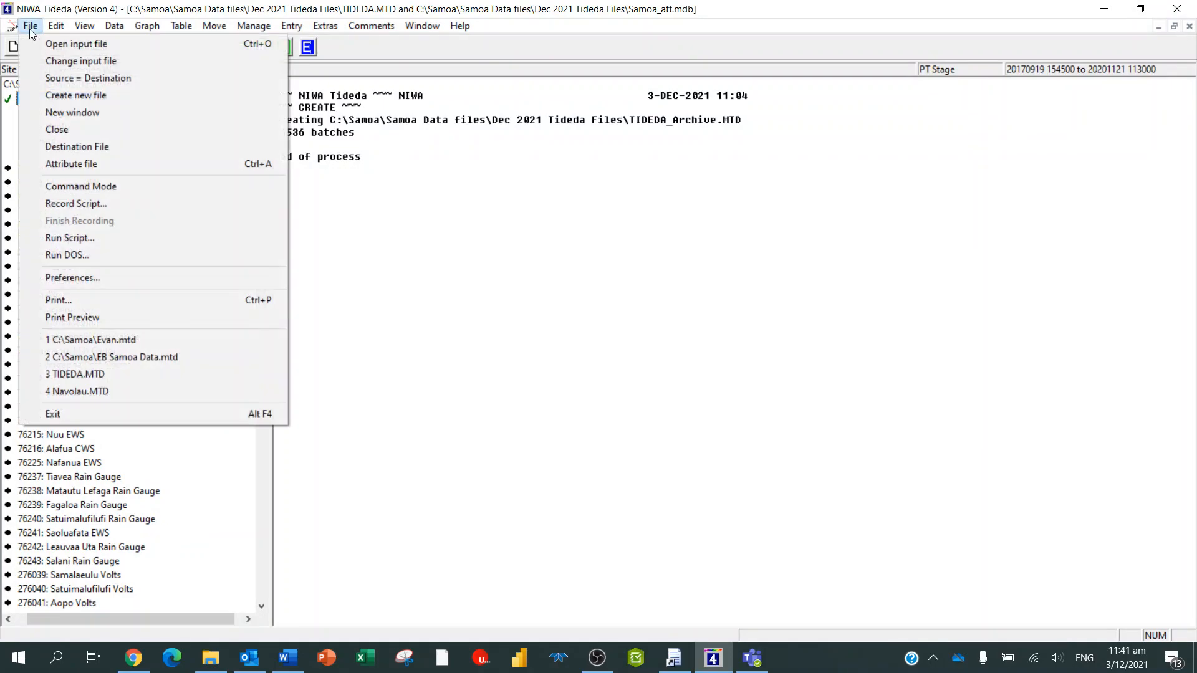
{"action": "left_click", "coordinate": [56, 44]}
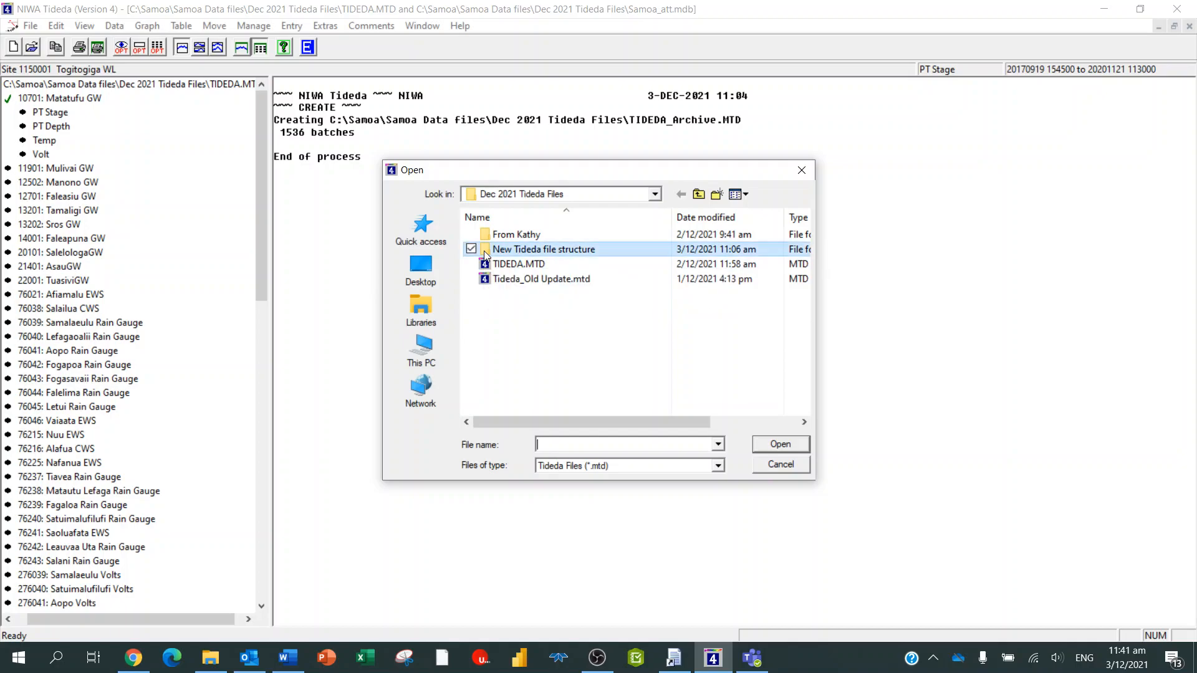
{"action": "double_click", "coordinate": [536, 249]}
{"action": "left_click", "coordinate": [525, 282]}
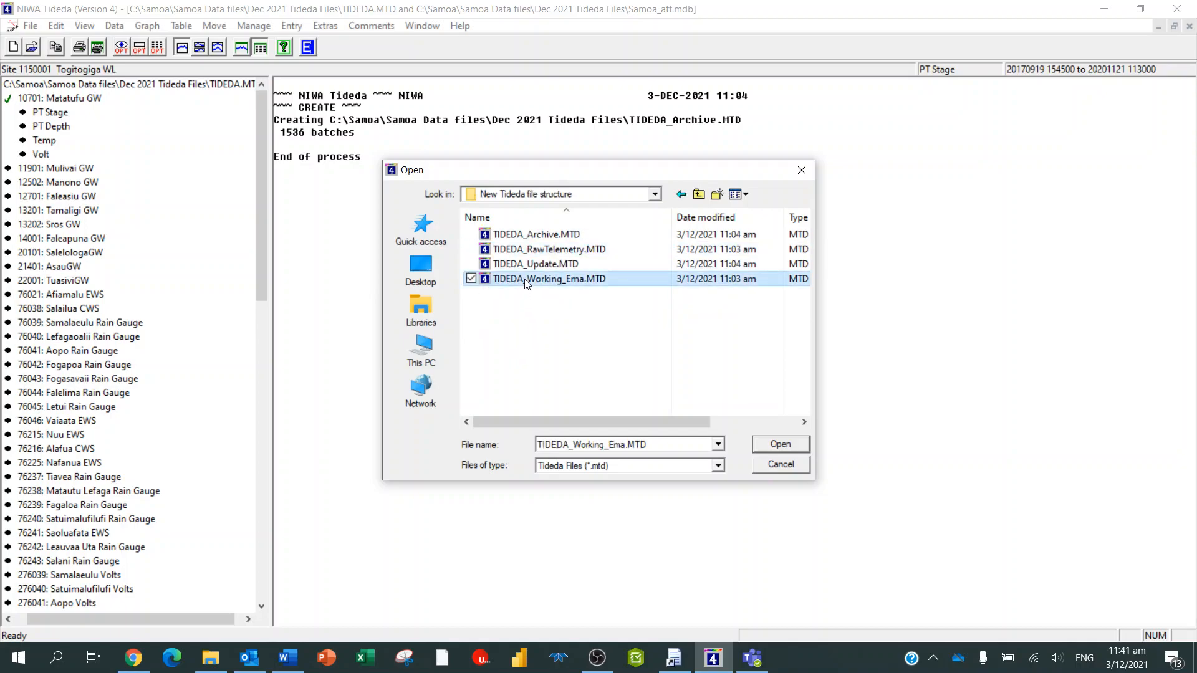
{"action": "left_click", "coordinate": [780, 443]}
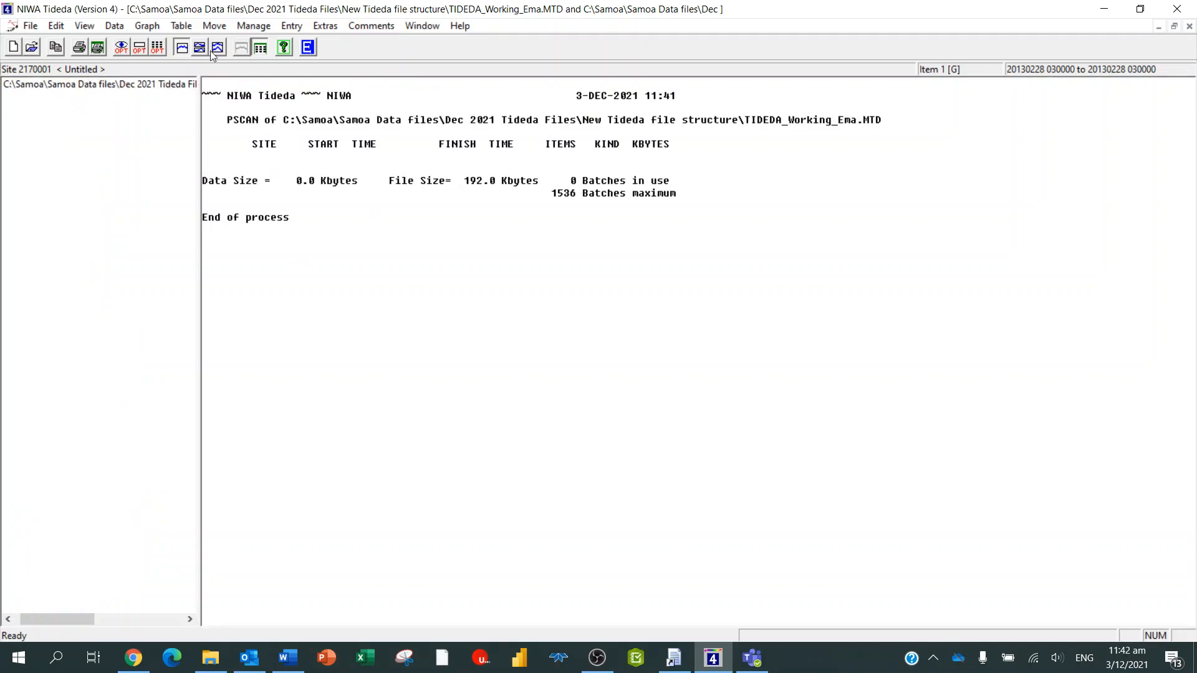
Step: Start a fully specified list-to-Tideda import and choose Evan.txt in Dec 2021 Tideda Files as the list file, showing all file types
{"action": "left_click", "coordinate": [292, 26]}
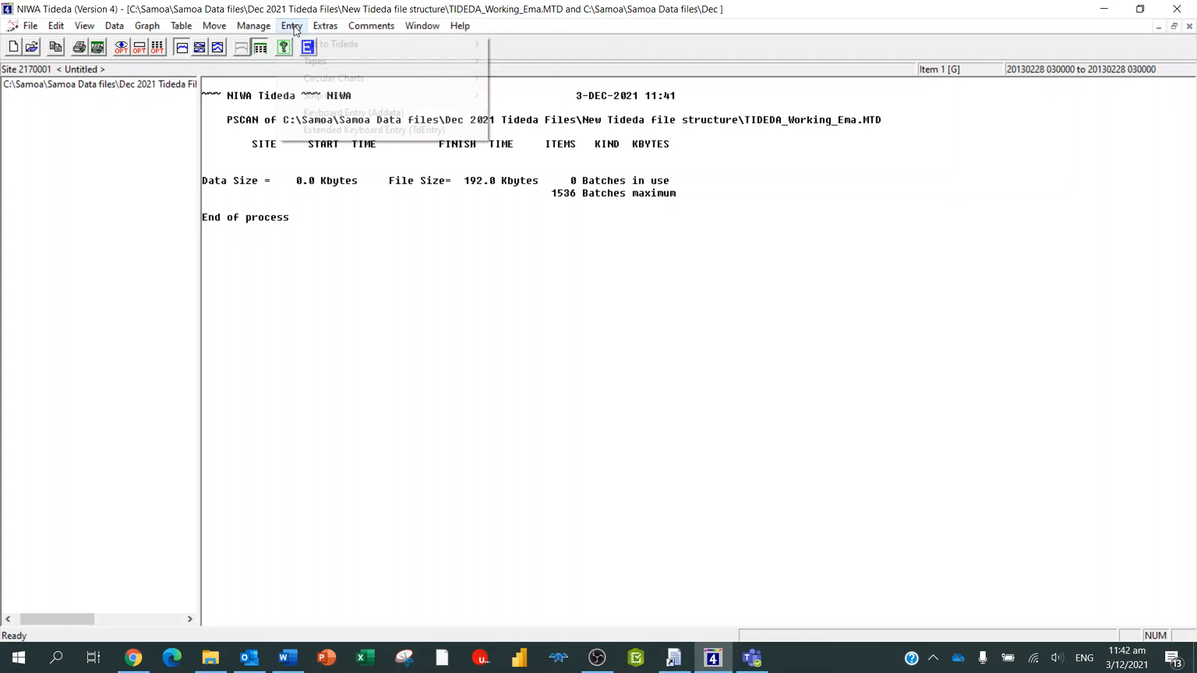
{"action": "mouse_move", "coordinate": [332, 45]}
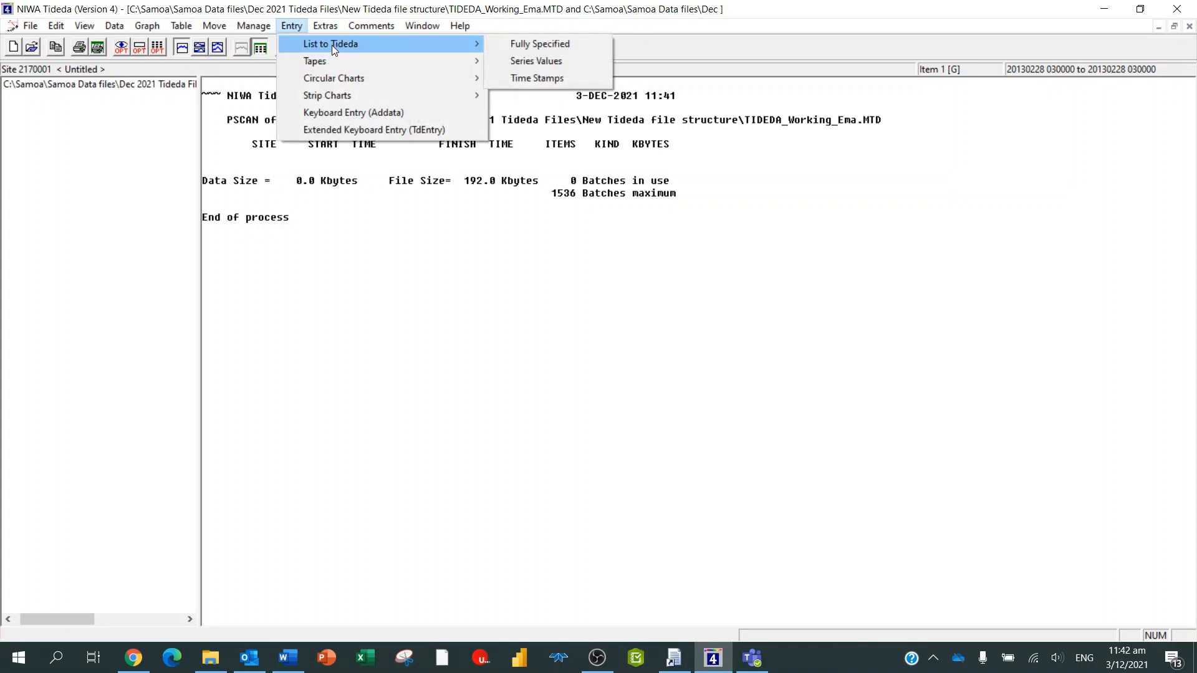
{"action": "left_click", "coordinate": [515, 44]}
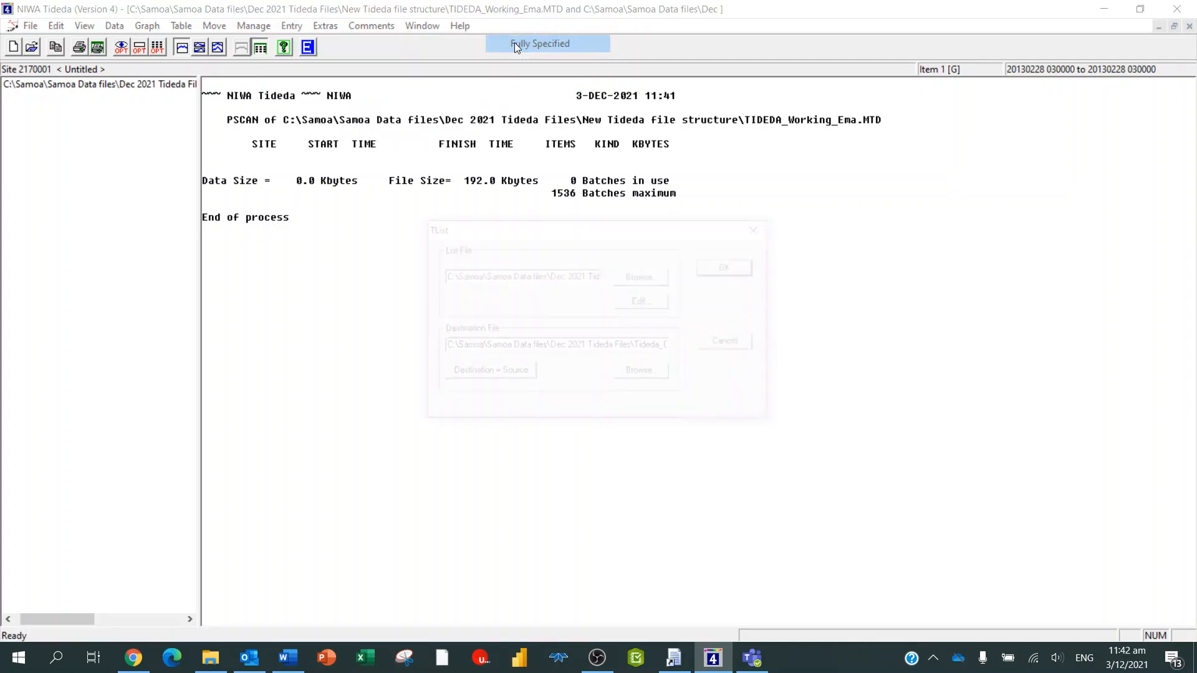
{"action": "left_click", "coordinate": [635, 279]}
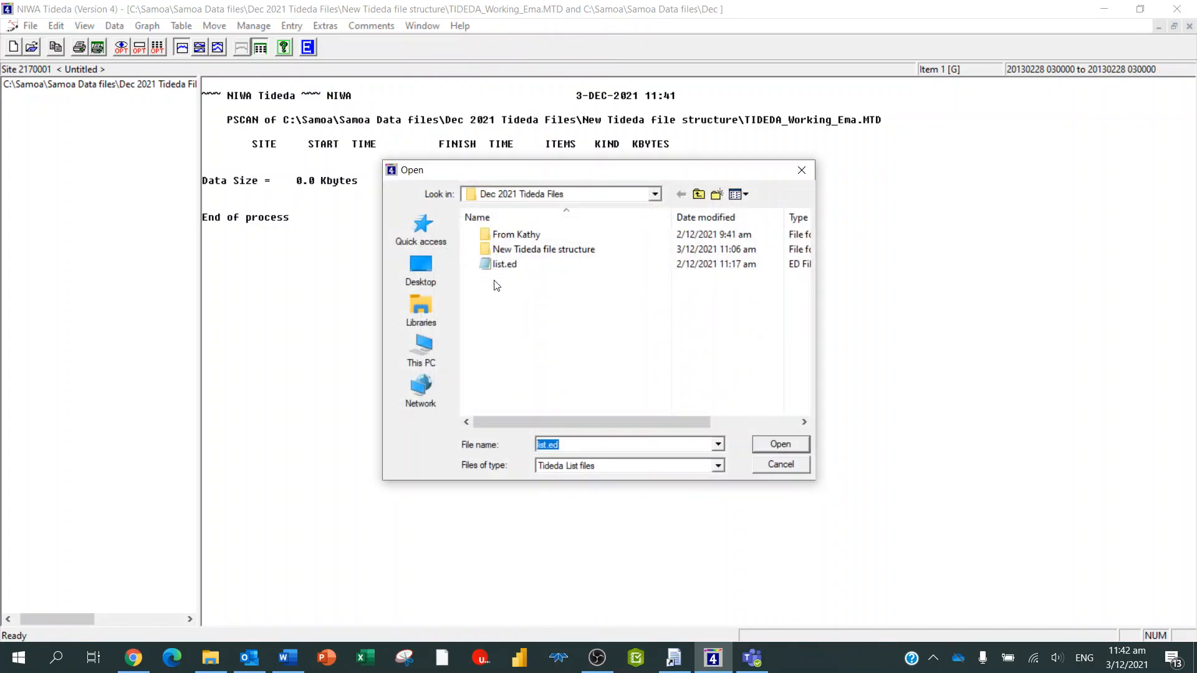
{"action": "left_click", "coordinate": [698, 195]}
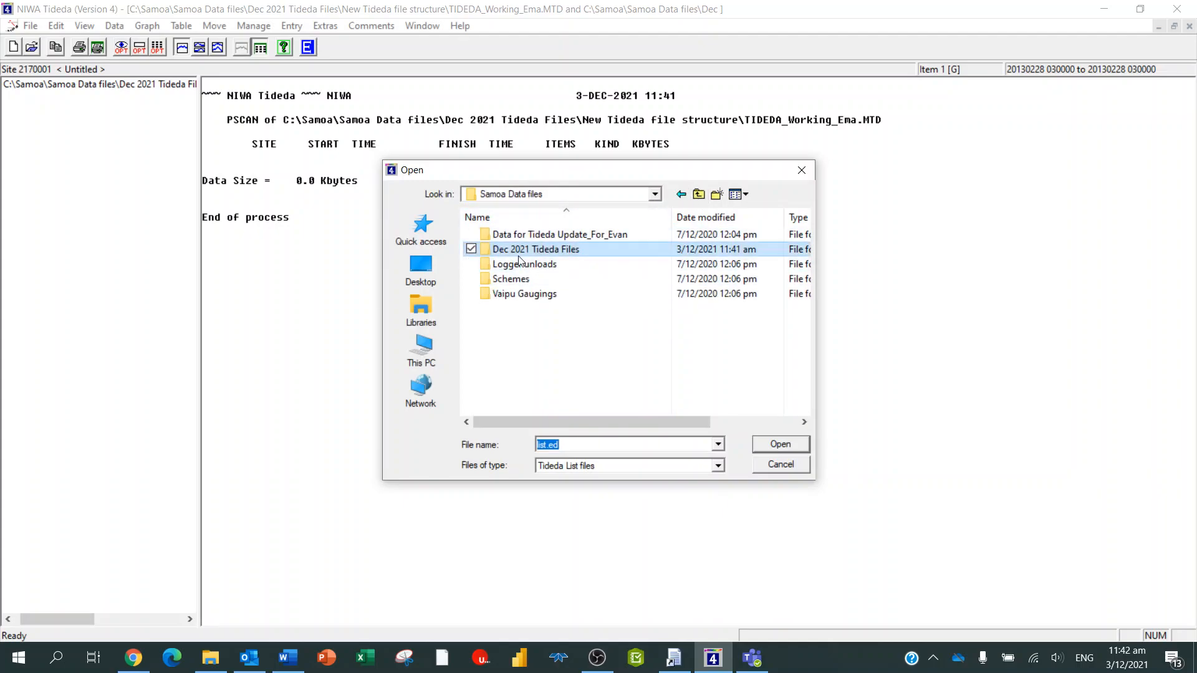
{"action": "double_click", "coordinate": [497, 253]}
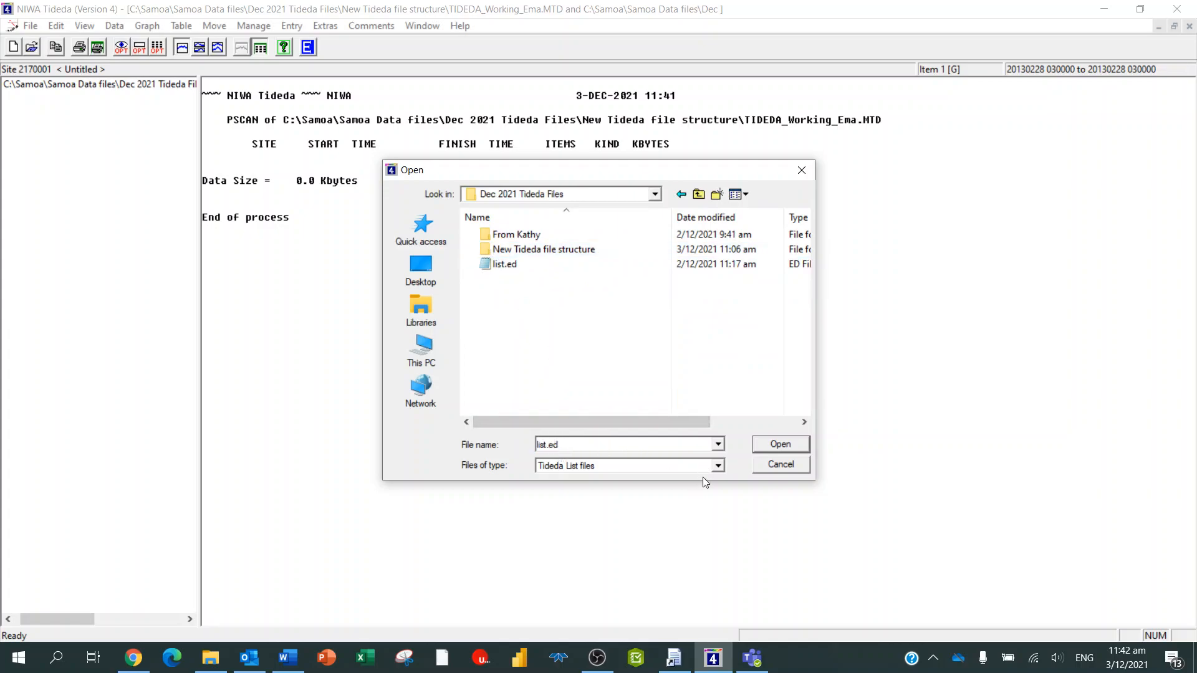
{"action": "left_click", "coordinate": [718, 466]}
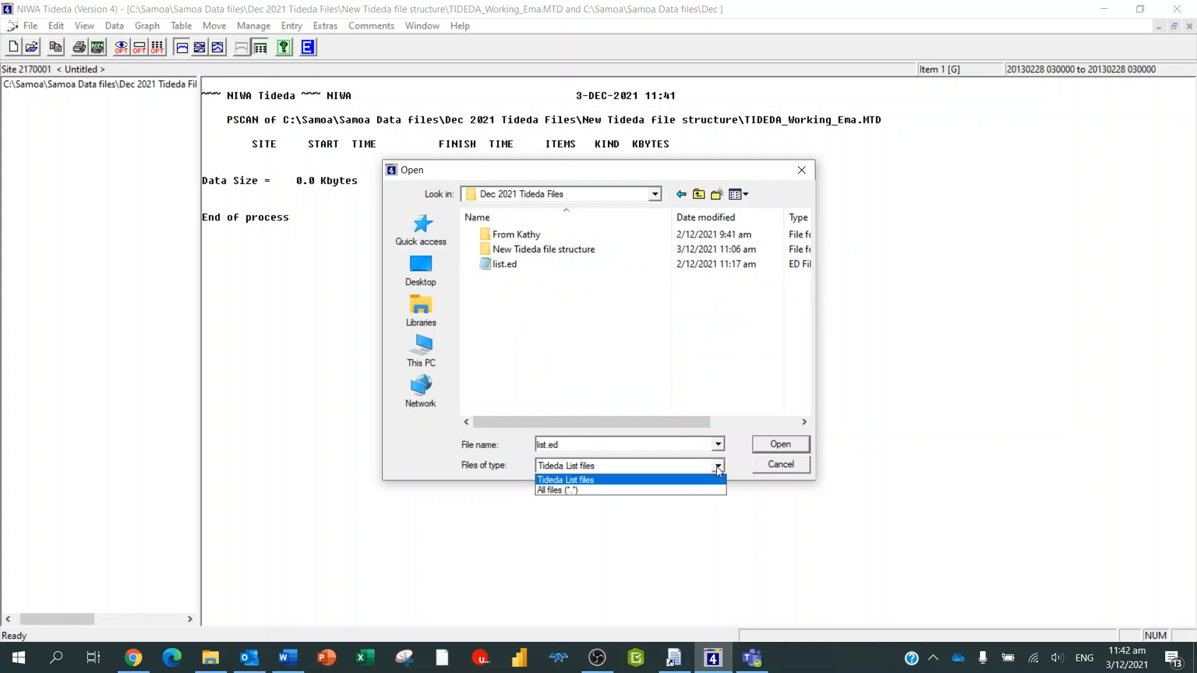
{"action": "left_click", "coordinate": [657, 489]}
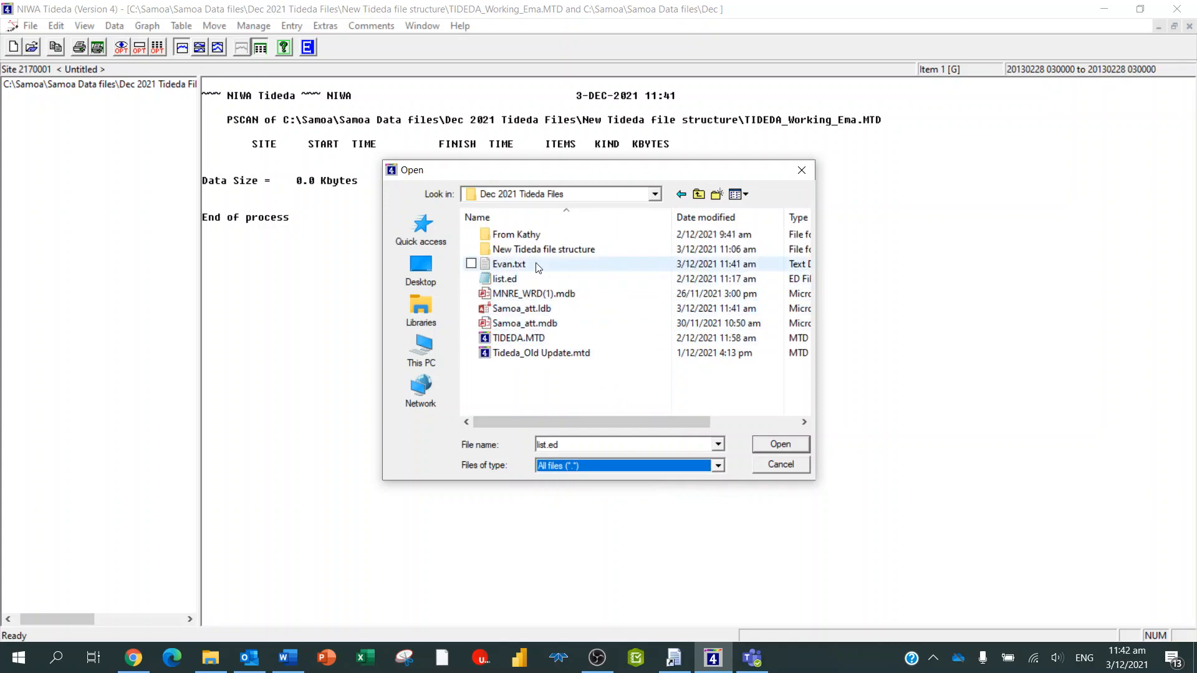
{"action": "left_click", "coordinate": [508, 266]}
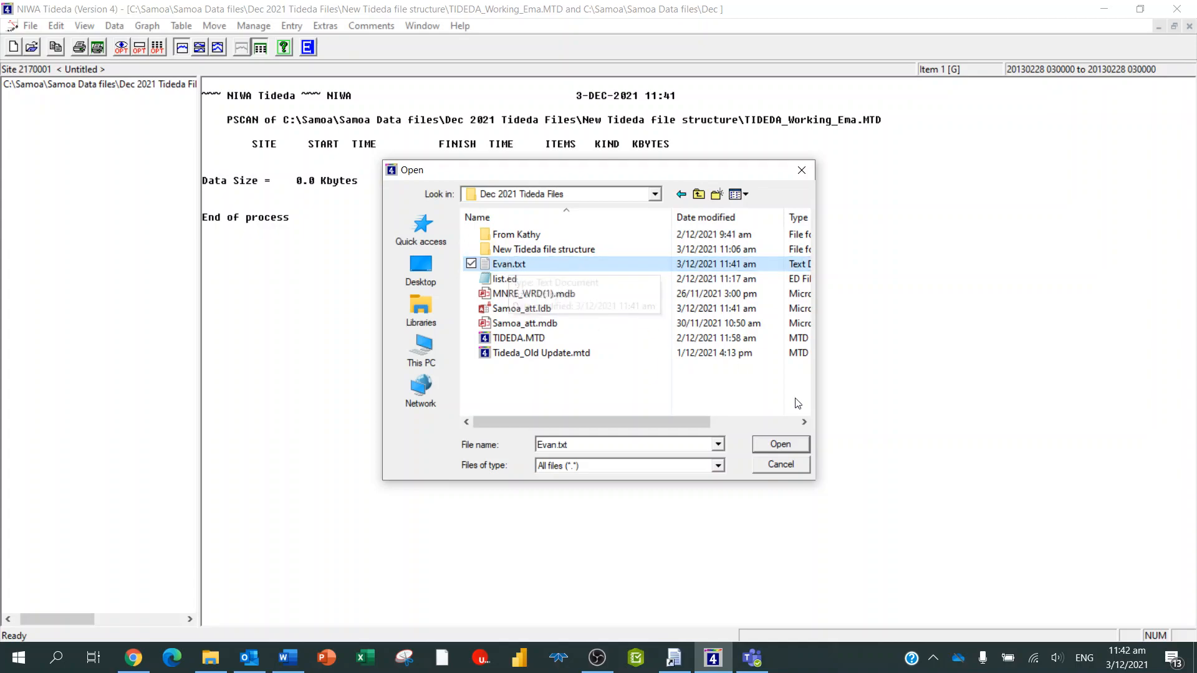
{"action": "left_click", "coordinate": [780, 445]}
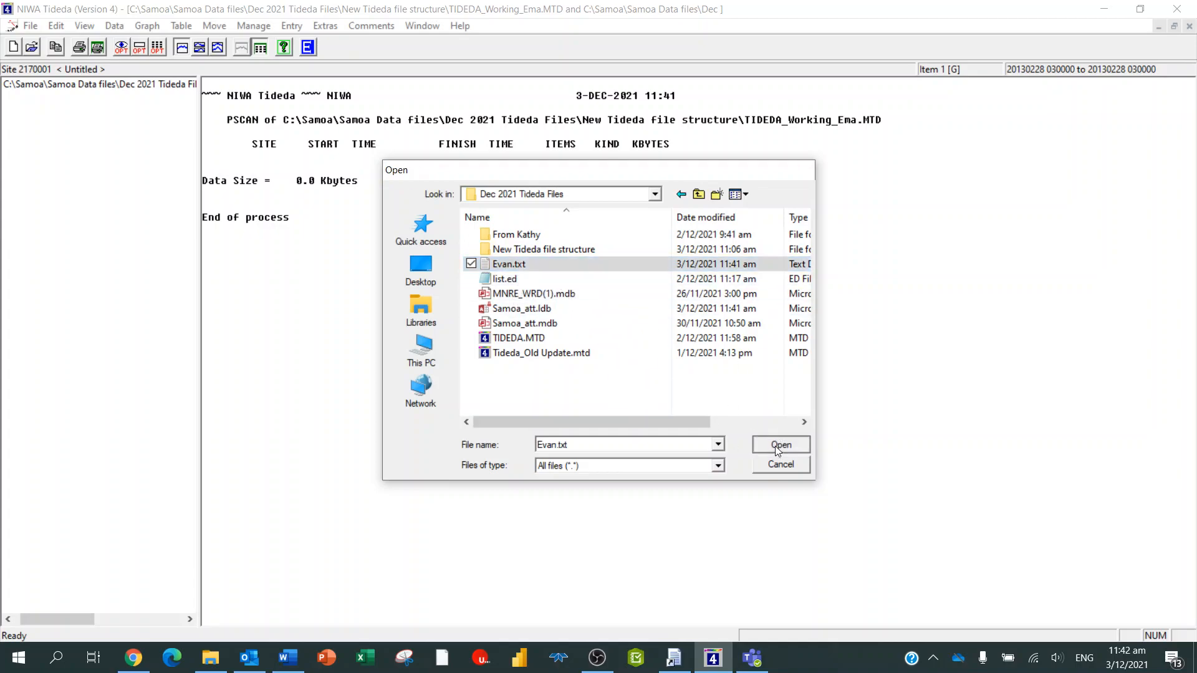
Step: Check the end of the list file path and review the gauging record inside Evan.txt
{"action": "left_click", "coordinate": [588, 280]}
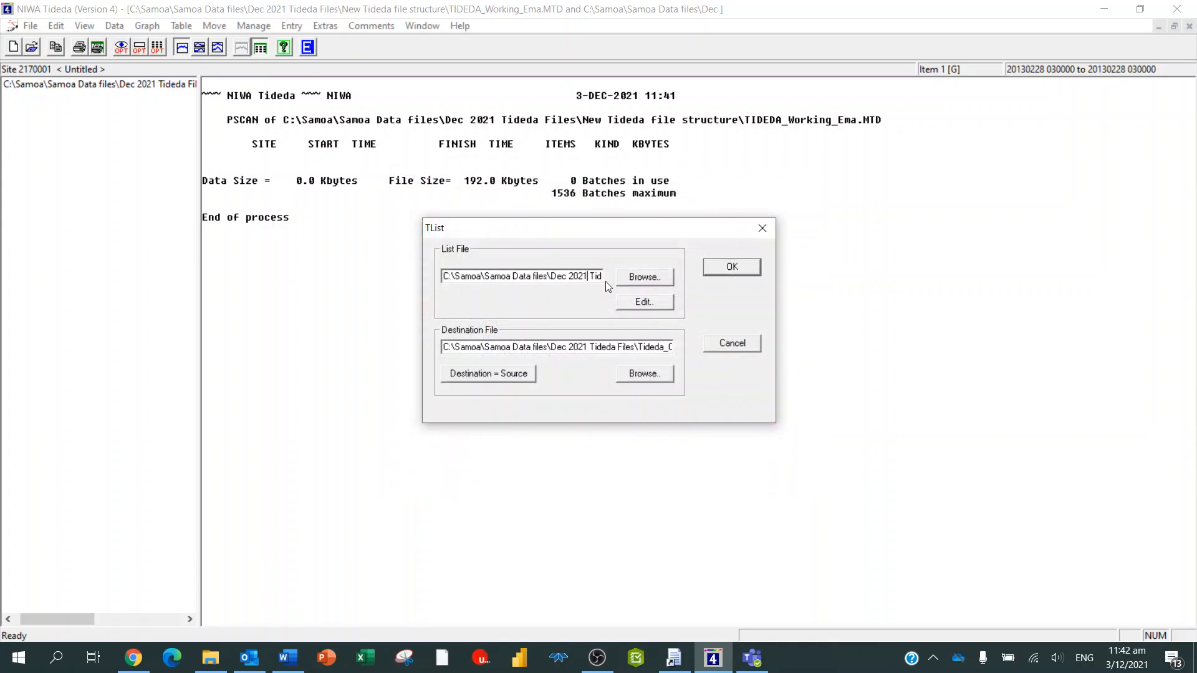
{"action": "key", "text": "Right"}
{"action": "key", "text": "Right"}
{"action": "key", "text": "Right"}
{"action": "key", "text": "Right"}
{"action": "key", "text": "Right"}
{"action": "key", "text": "Right"}
{"action": "key", "text": "Right"}
{"action": "key", "text": "Right"}
{"action": "key", "text": "Right"}
{"action": "key", "text": "Right"}
{"action": "key", "text": "Right"}
{"action": "key", "text": "Right"}
{"action": "key", "text": "Right"}
{"action": "key", "text": "Right"}
{"action": "key", "text": "Right"}
{"action": "key", "text": "Right"}
{"action": "key", "text": "Right"}
{"action": "key", "text": "Right"}
{"action": "key", "text": "Right"}
{"action": "key", "text": "Right"}
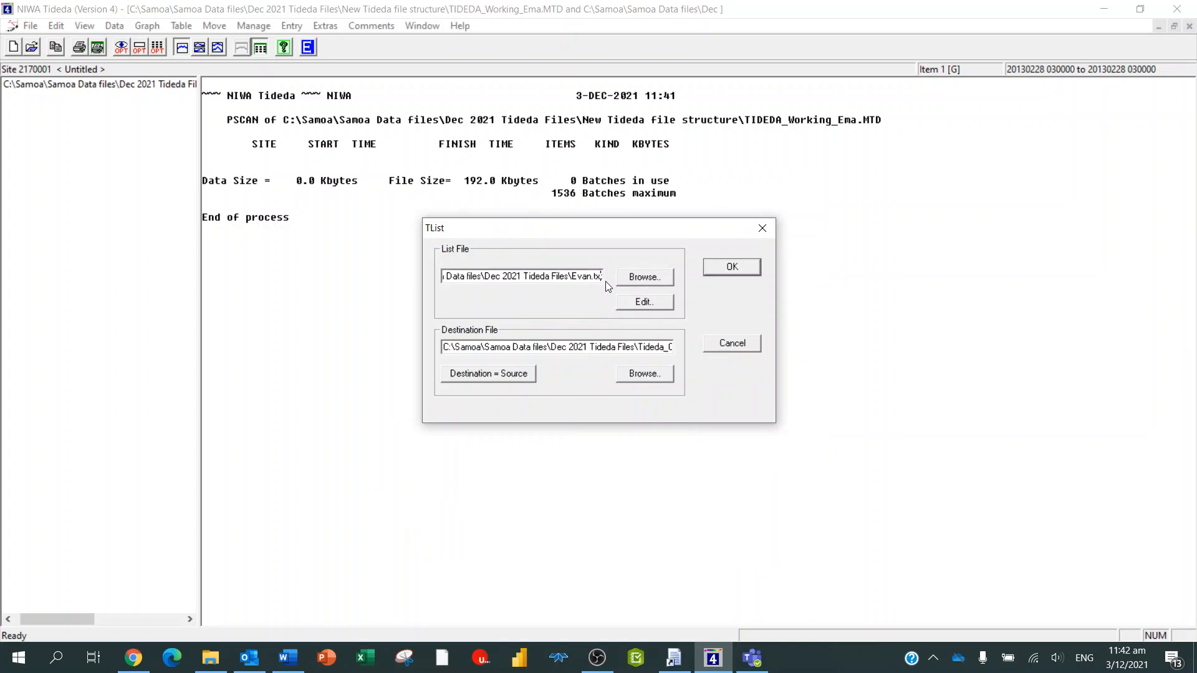
{"action": "left_click", "coordinate": [639, 301]}
{"action": "left_click_drag", "start_coordinate": [1144, 338], "coordinate": [881, 193]}
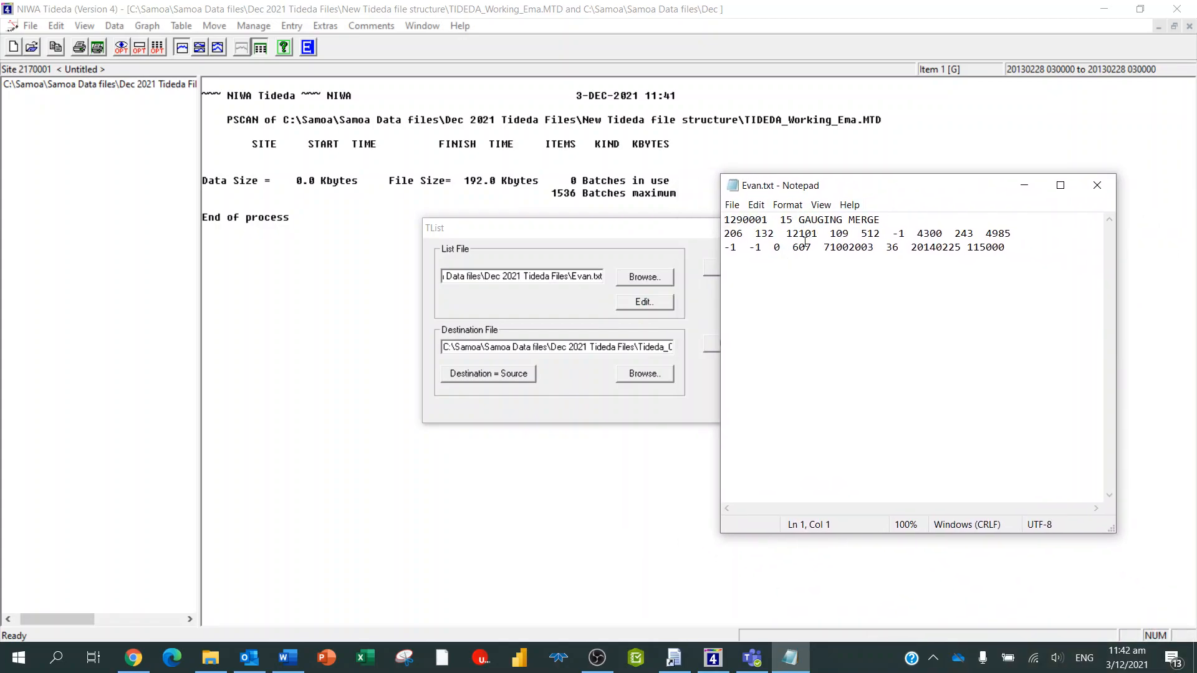
{"action": "left_click", "coordinate": [1096, 185]}
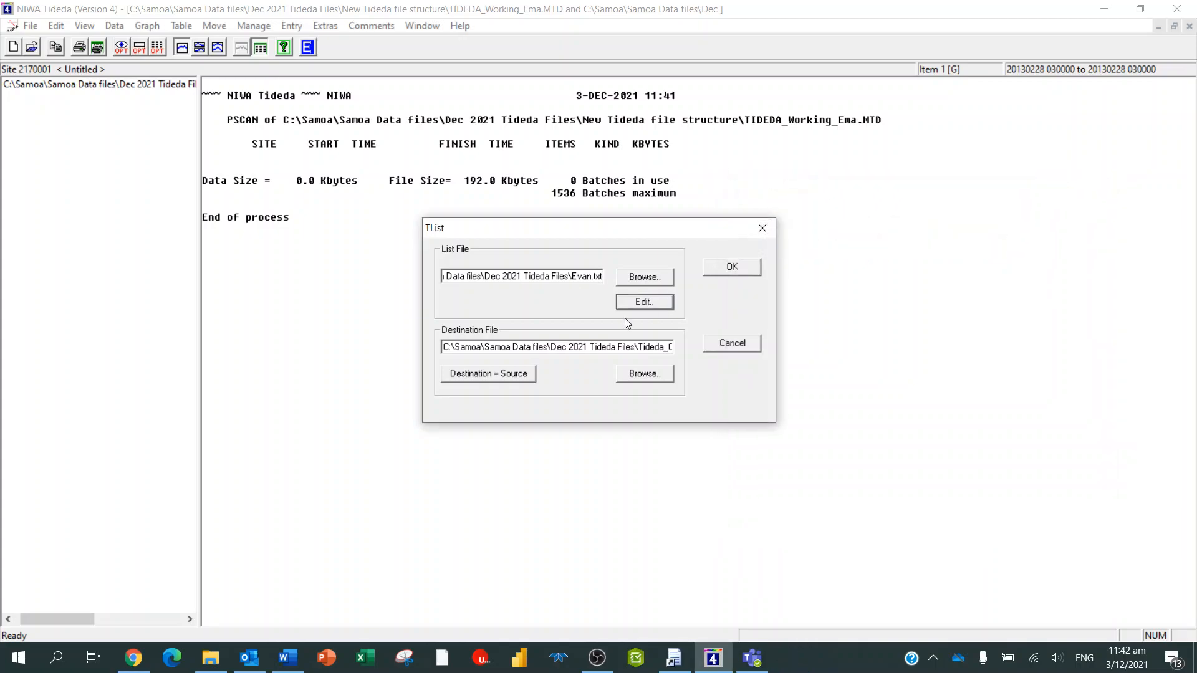
Step: Set the import destination to the source file, check its path, and run the list import
{"action": "left_click", "coordinate": [462, 377]}
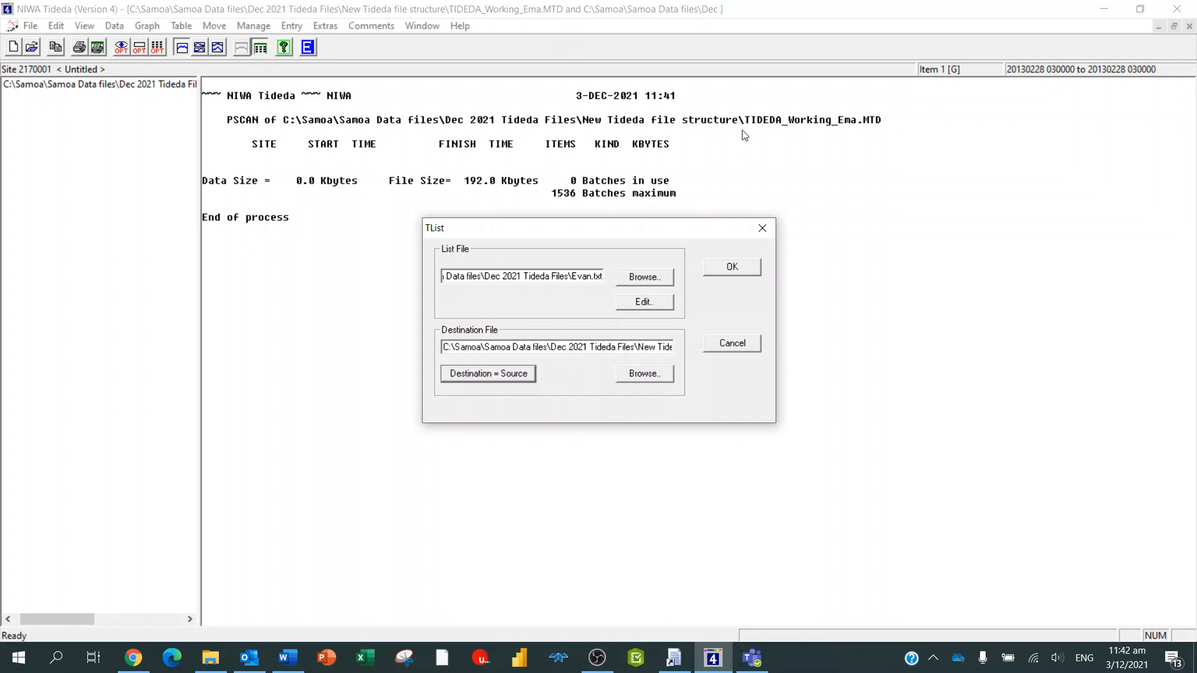
{"action": "left_click_drag", "start_coordinate": [644, 347], "coordinate": [639, 347]}
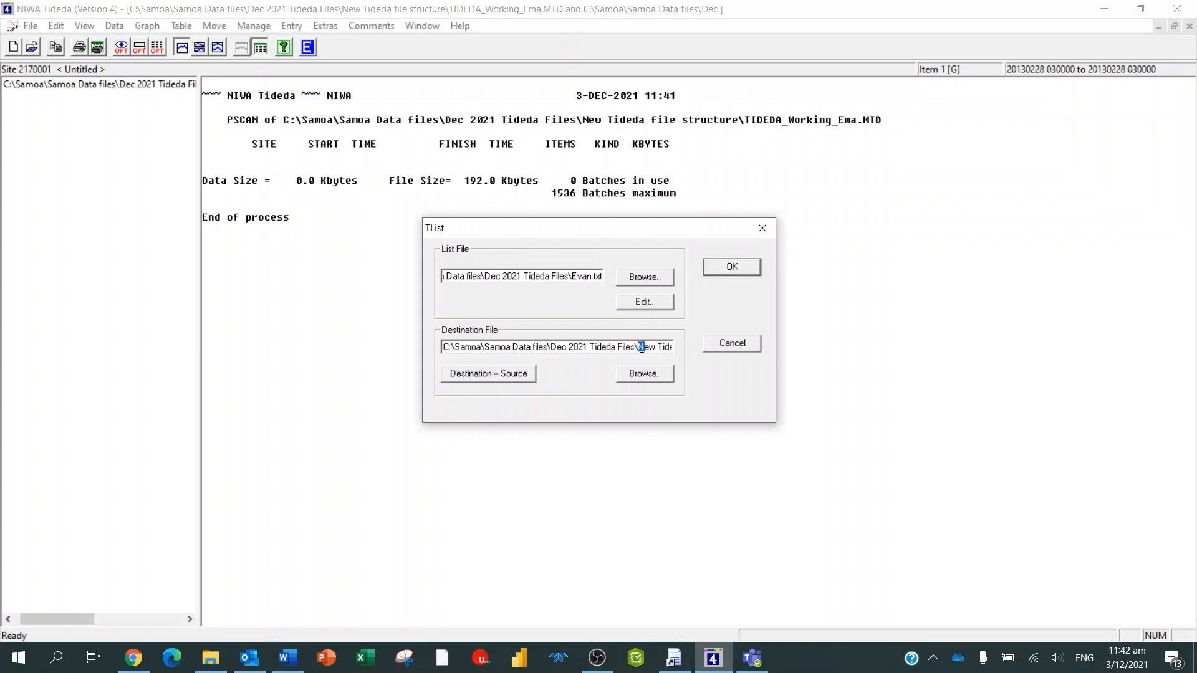
{"action": "key", "text": "Right"}
{"action": "key", "text": "Right"}
{"action": "key", "text": "Right"}
{"action": "key", "text": "Right"}
{"action": "key", "text": "Right"}
{"action": "key", "text": "Right"}
{"action": "key", "text": "Right"}
{"action": "key", "text": "Right"}
{"action": "key", "text": "Right"}
{"action": "key", "text": "Right"}
{"action": "key", "text": "Right"}
{"action": "key", "text": "Right"}
{"action": "key", "text": "Right"}
{"action": "key", "text": "Right"}
{"action": "key", "text": "Right"}
{"action": "key", "text": "Right"}
{"action": "key", "text": "Right"}
{"action": "key", "text": "Right"}
{"action": "key", "text": "Right"}
{"action": "key", "text": "Right"}
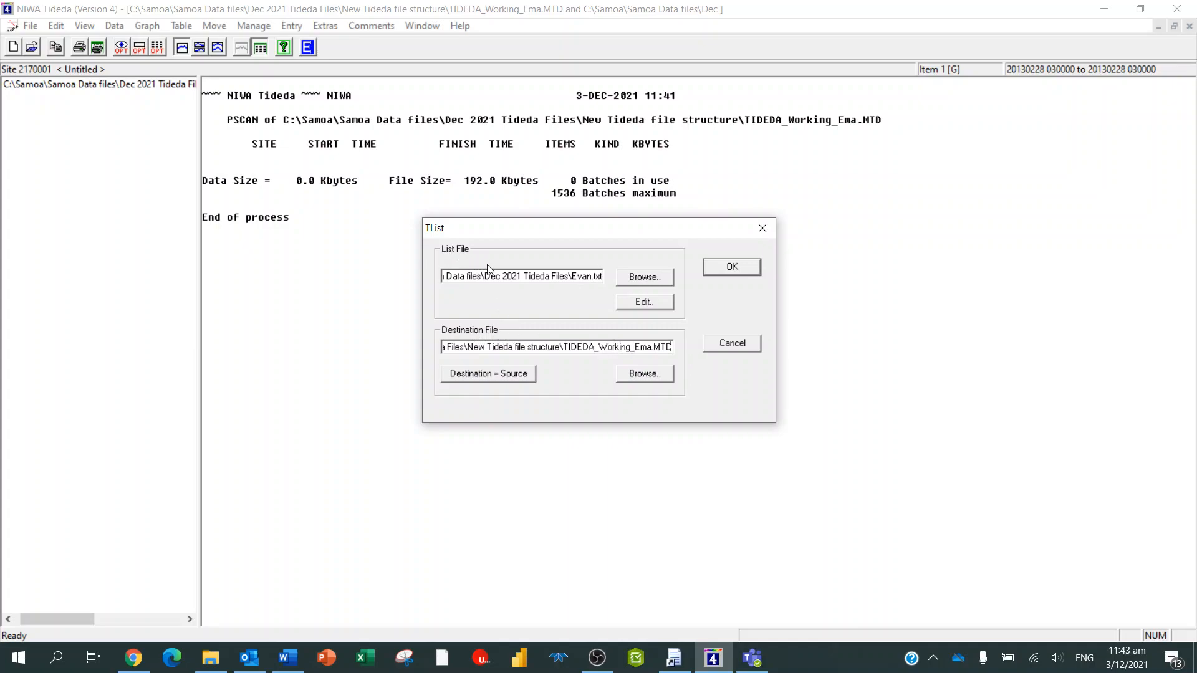
{"action": "left_click", "coordinate": [734, 271]}
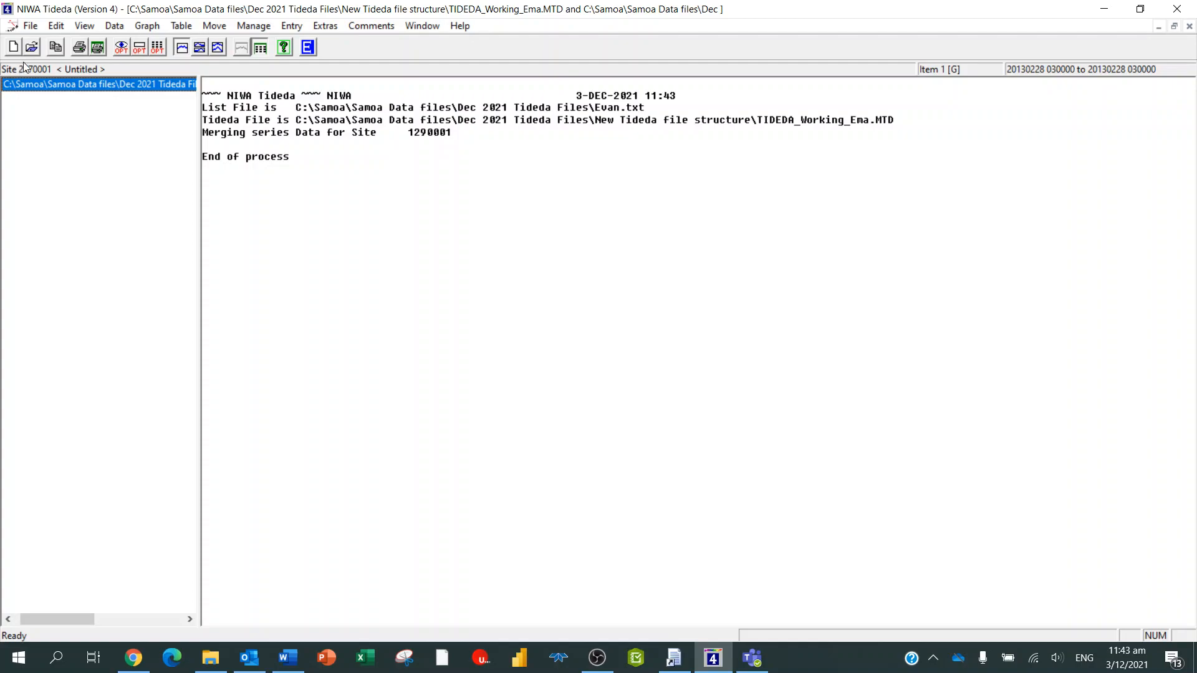
{"action": "left_click", "coordinate": [114, 26]}
{"action": "left_click", "coordinate": [129, 60]}
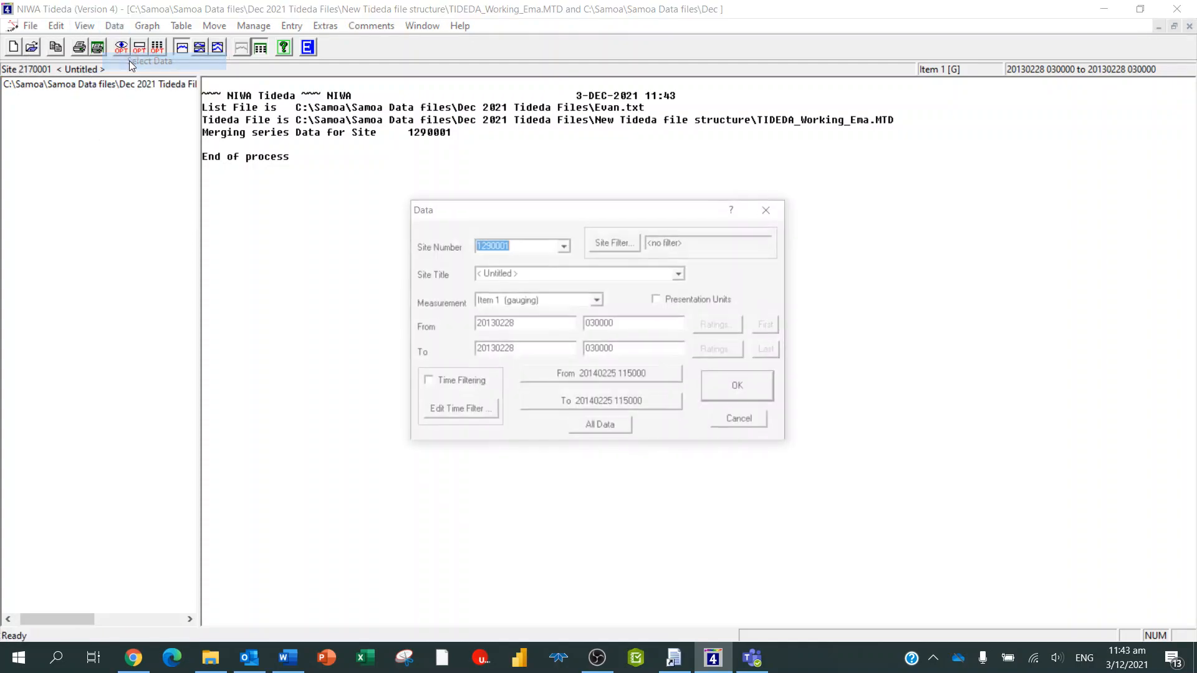
{"action": "left_click", "coordinate": [564, 248]}
{"action": "left_click", "coordinate": [564, 247]}
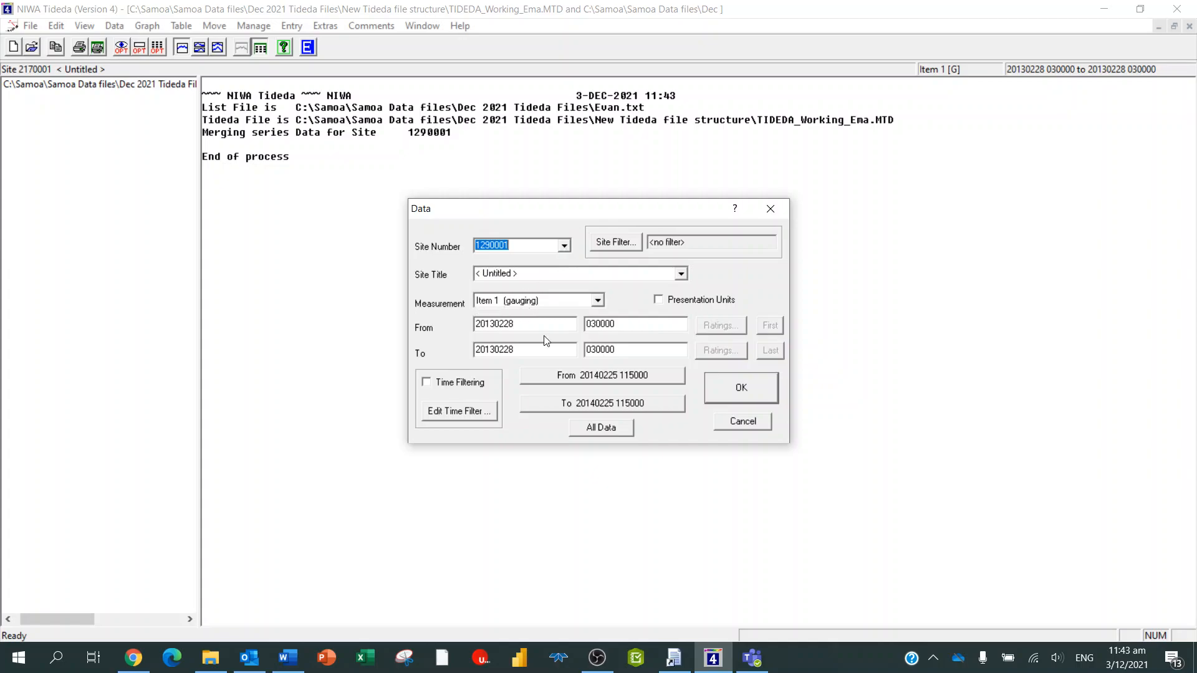
{"action": "left_click", "coordinate": [608, 380]}
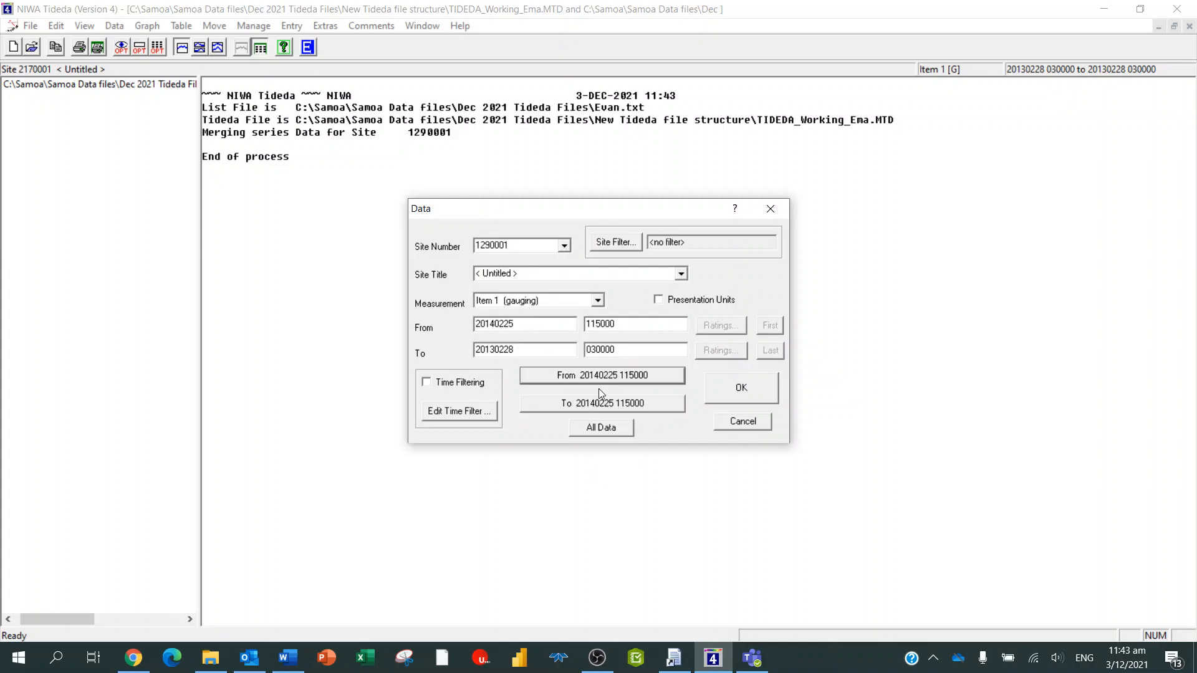
{"action": "left_click", "coordinate": [597, 405]}
{"action": "left_click", "coordinate": [726, 389]}
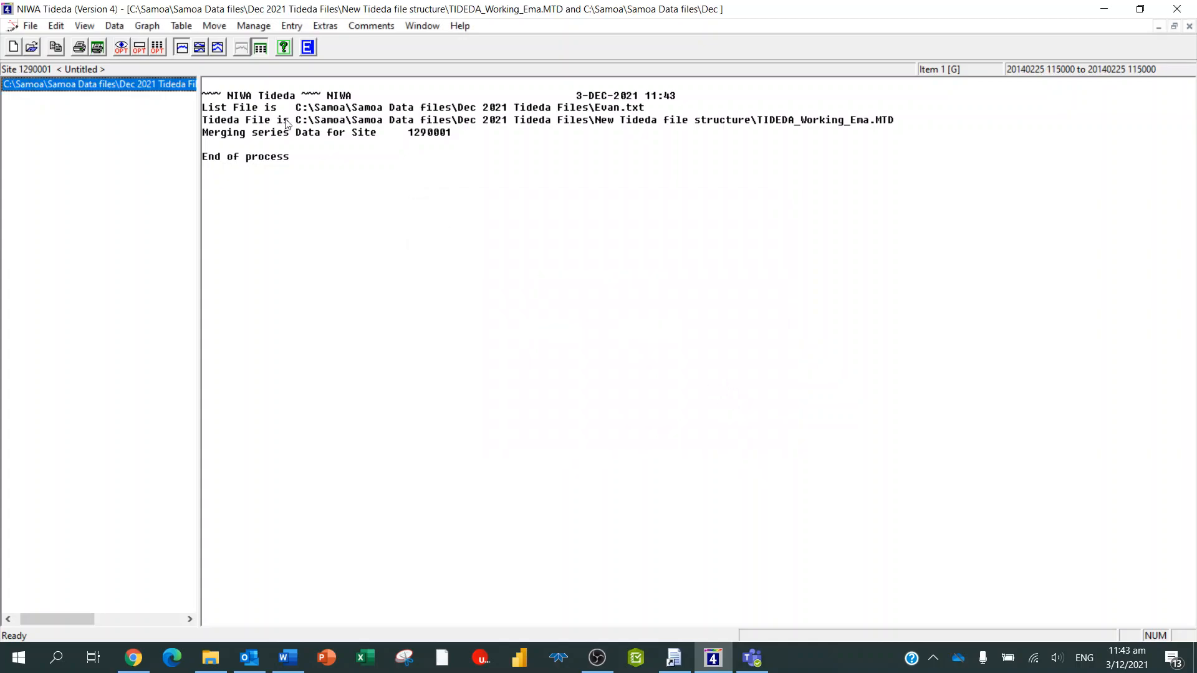
Step: List the first 15 items of the selected gauging's series data to the screen
{"action": "left_click", "coordinate": [182, 26]}
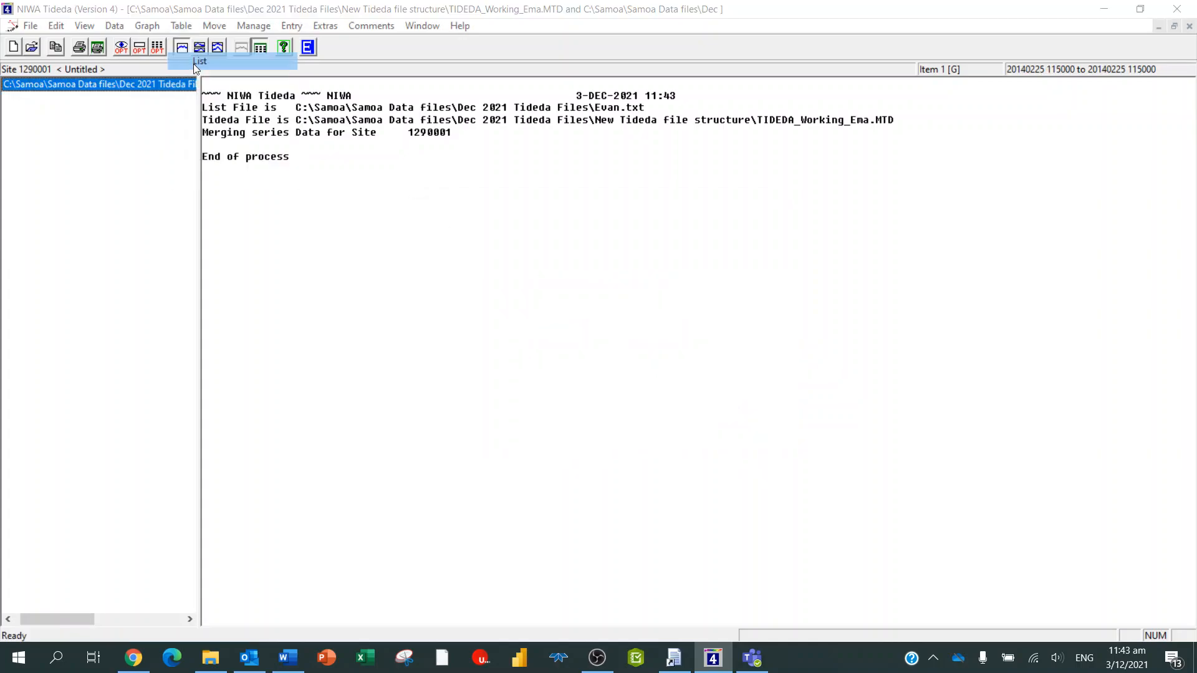
{"action": "left_click", "coordinate": [201, 59]}
{"action": "left_click", "coordinate": [473, 218]}
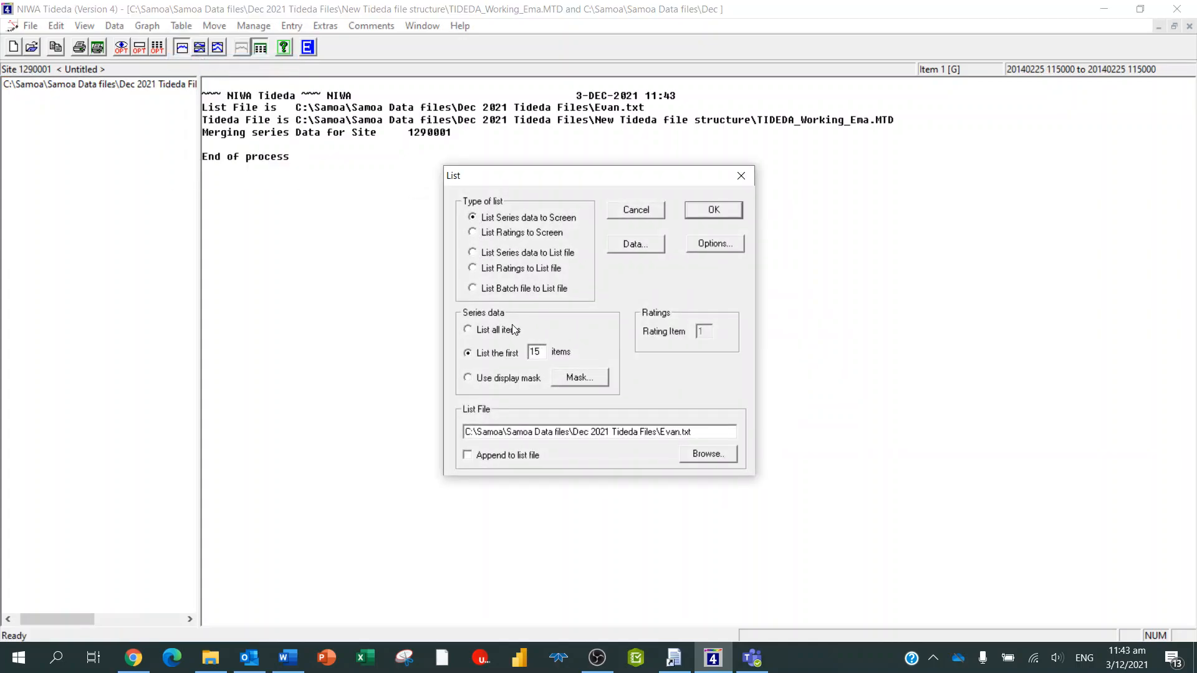
{"action": "left_click", "coordinate": [705, 211]}
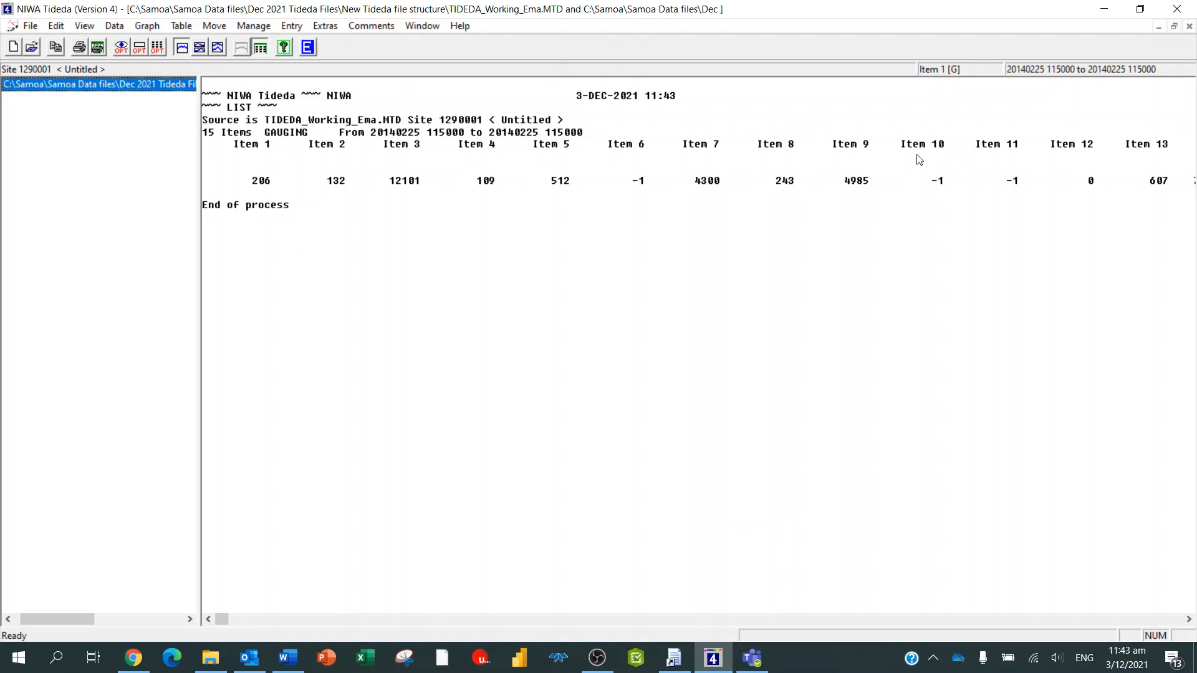
Step: Switch to TDGauge and export the Fuluasou East at Intake gauging of 25-Feb-2014 11:09 to Tideda, appending it to Evan.txt
{"action": "left_click", "coordinate": [672, 660]}
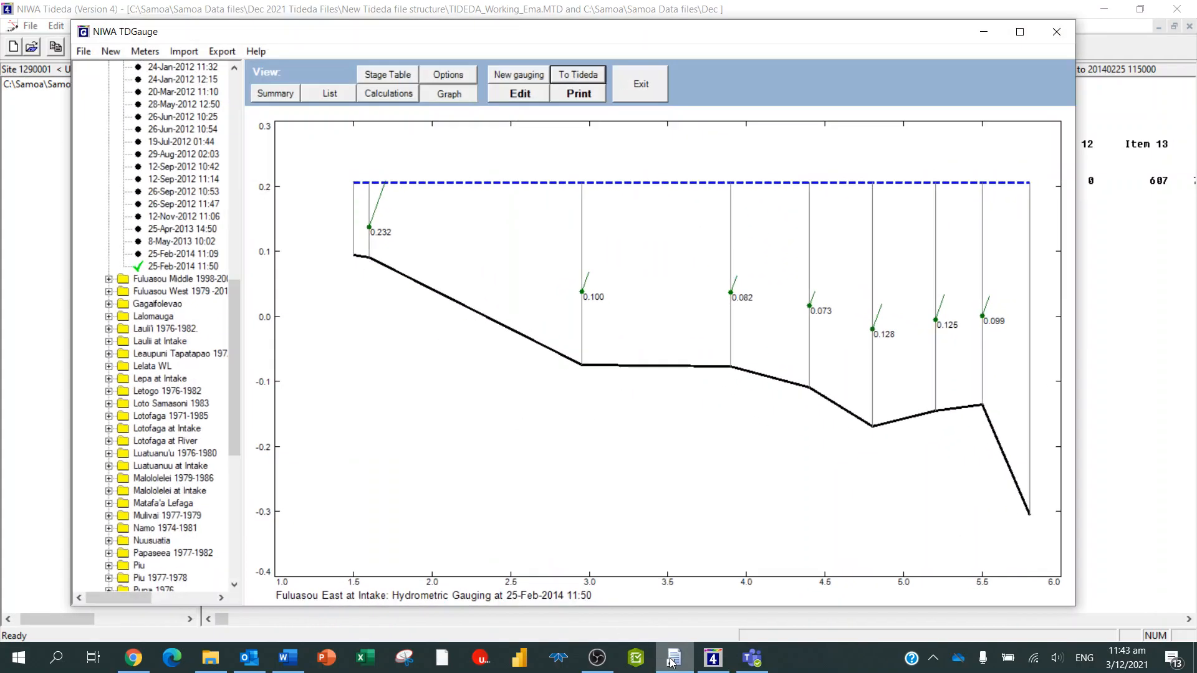
{"action": "left_click", "coordinate": [177, 257]}
{"action": "left_click", "coordinate": [586, 75]}
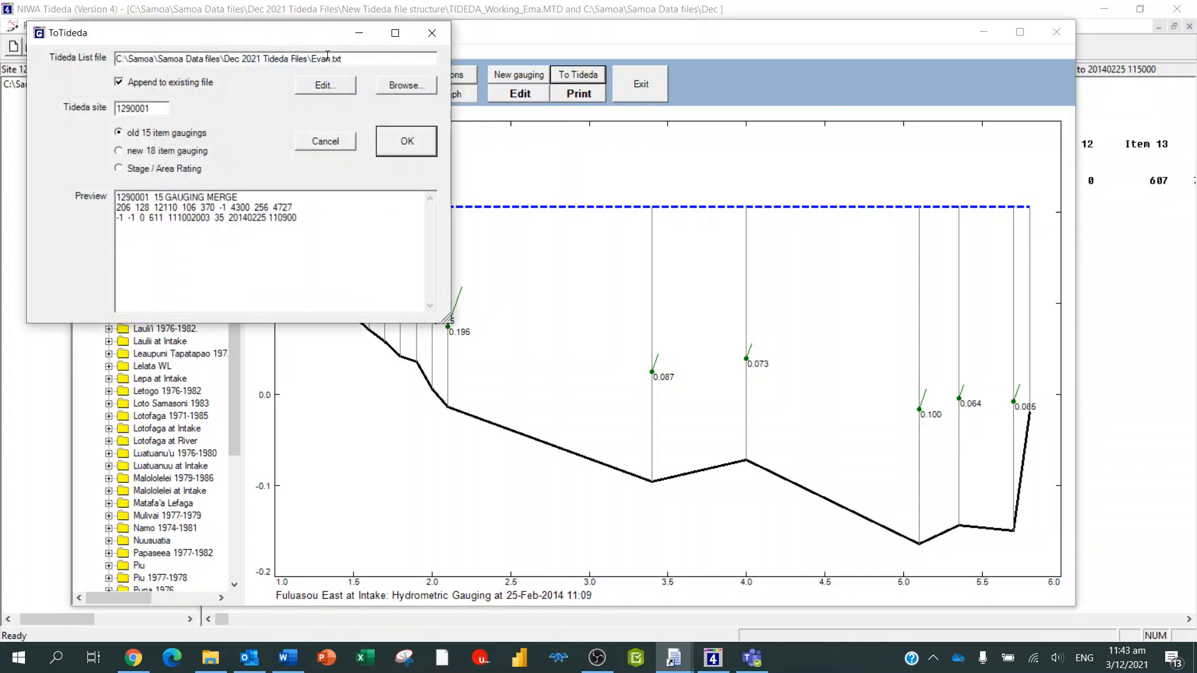
{"action": "left_click", "coordinate": [415, 141]}
{"action": "left_click", "coordinate": [983, 31]}
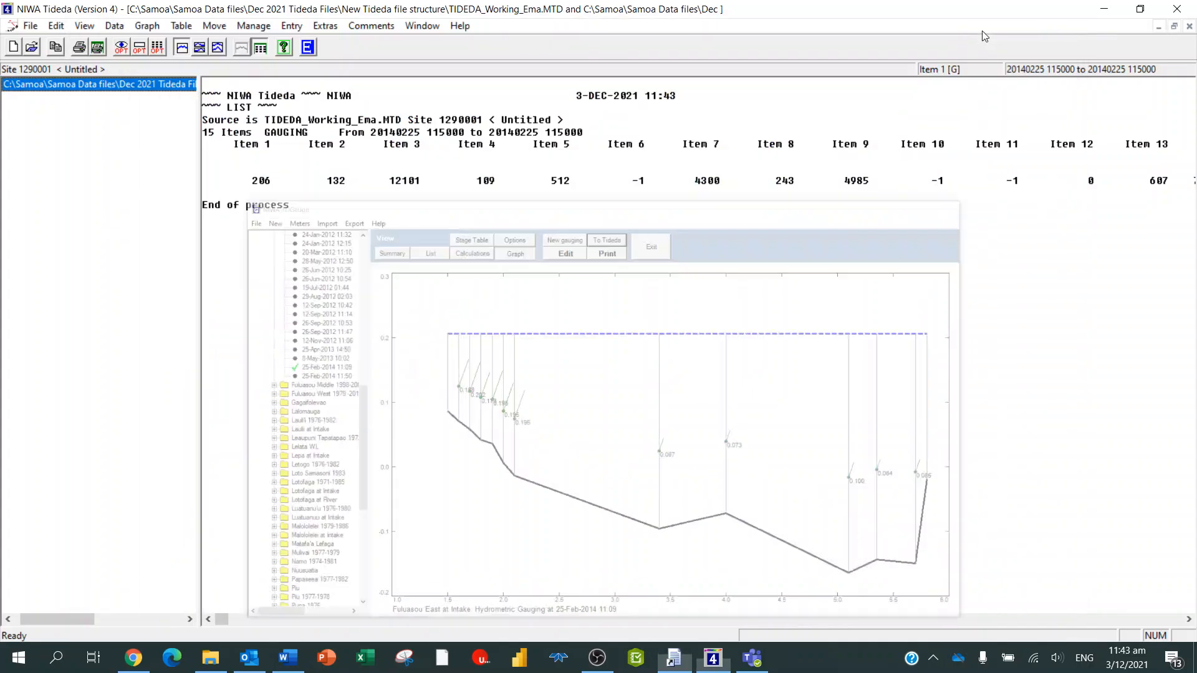
{"action": "left_click", "coordinate": [291, 25]}
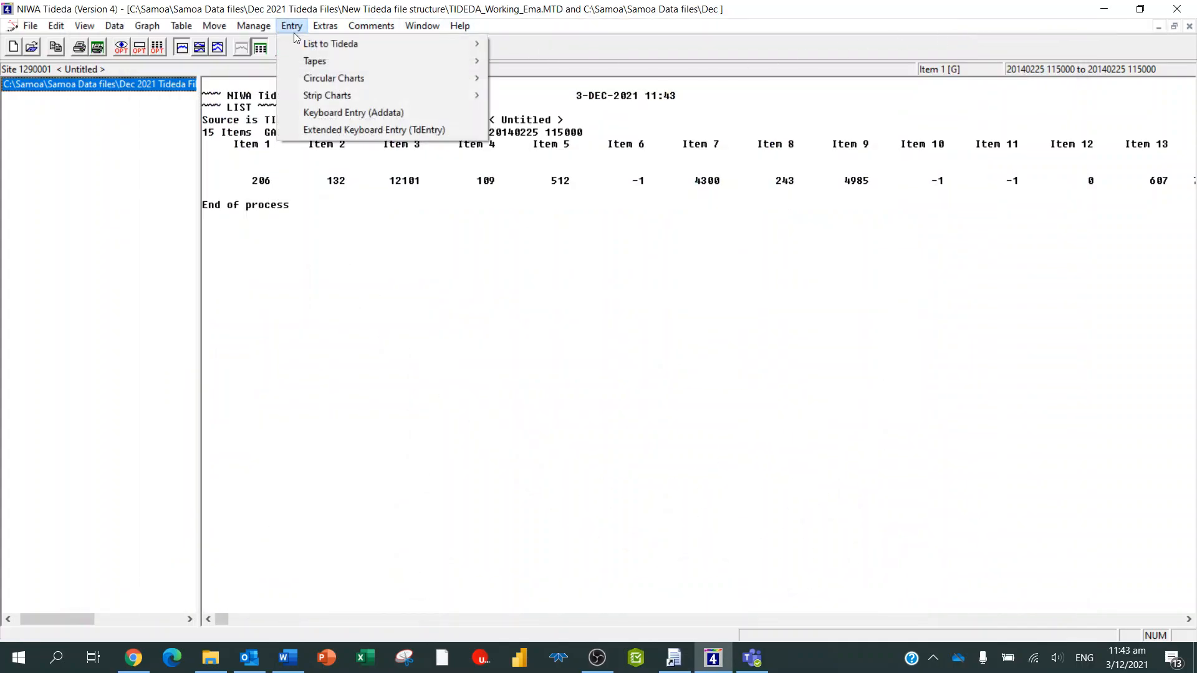
{"action": "mouse_move", "coordinate": [304, 43]}
{"action": "left_click", "coordinate": [537, 44]}
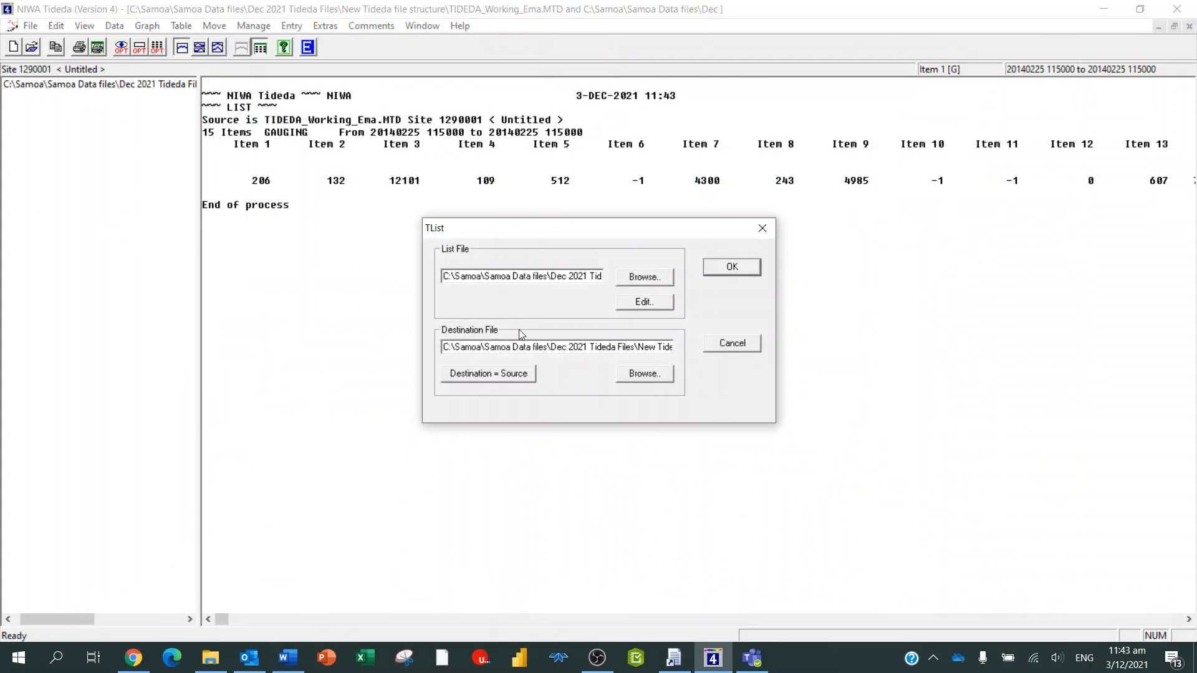
{"action": "left_click", "coordinate": [719, 347]}
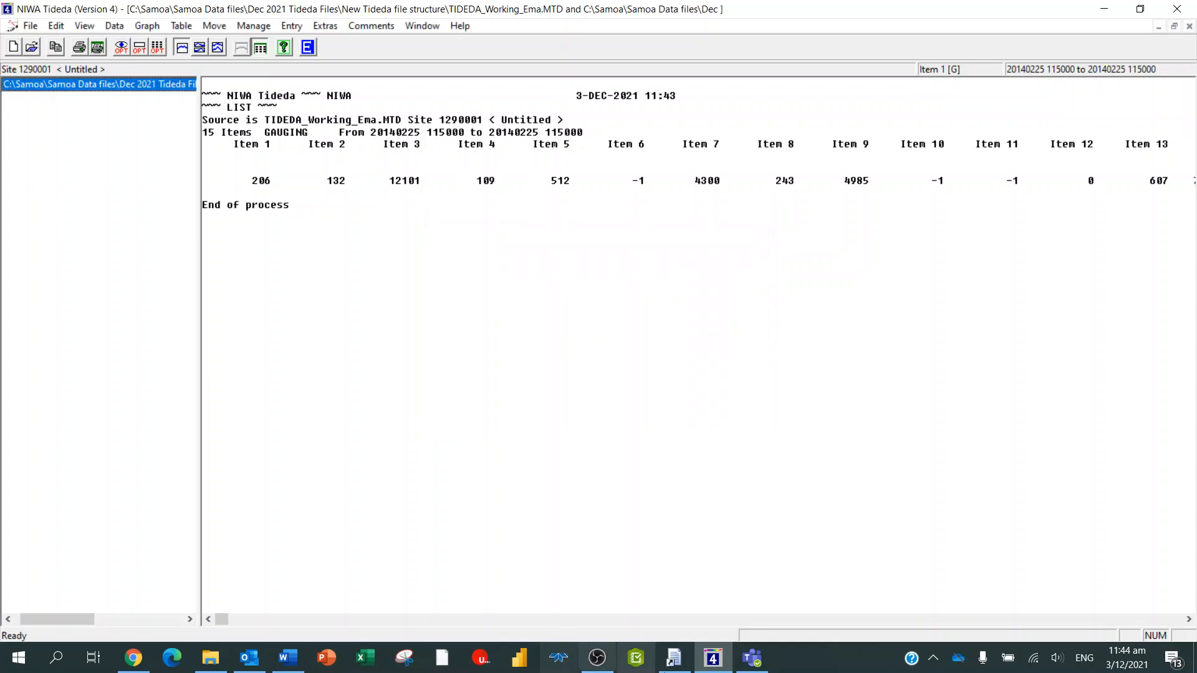
{"action": "left_click", "coordinate": [590, 658]}
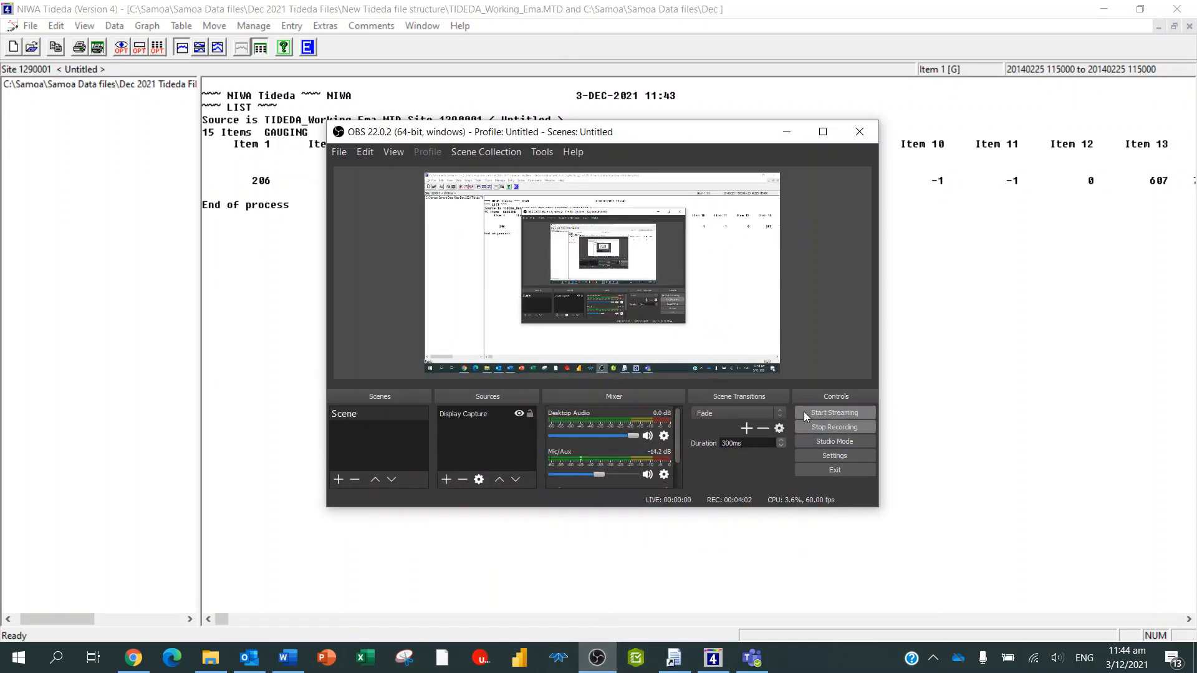